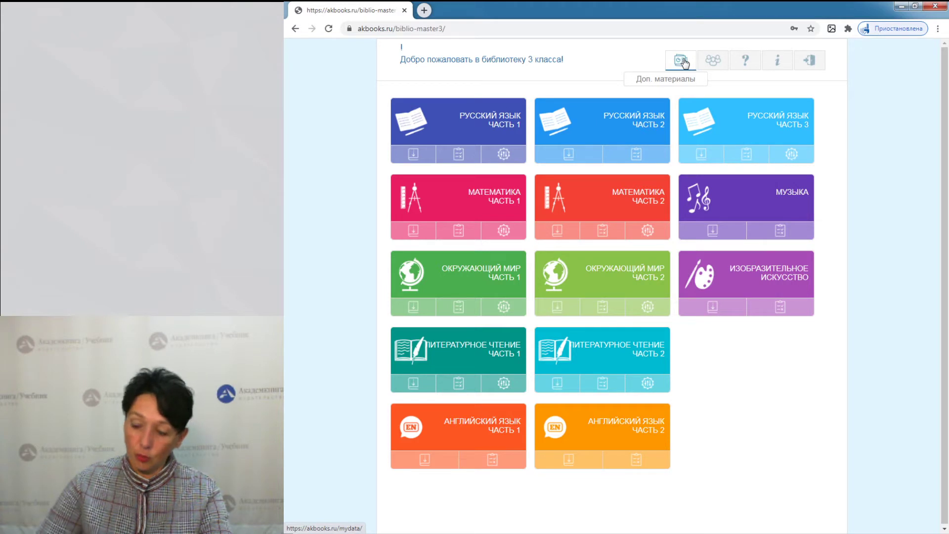
Open the additional materials («Доп. материалы») and load the lesson list for «Английский язык, часть 1».
click(682, 61)
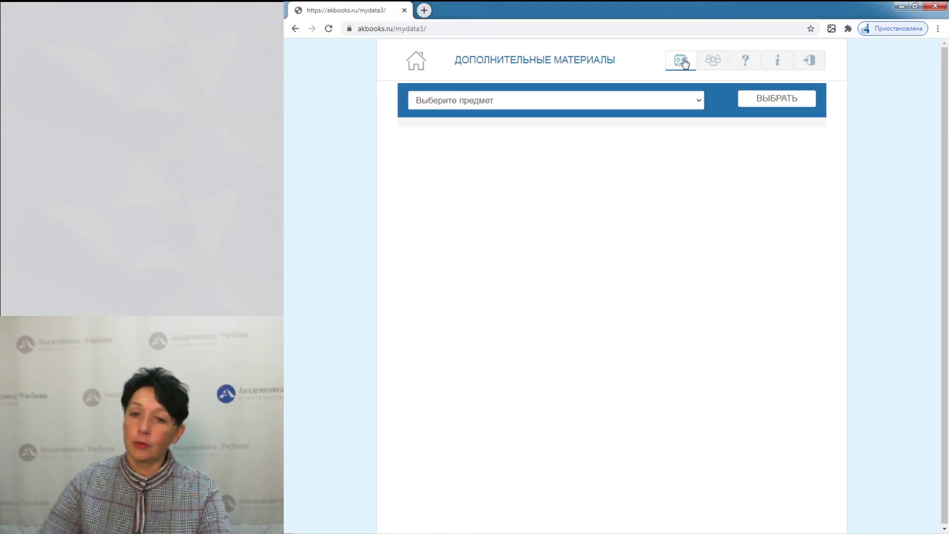
click(700, 101)
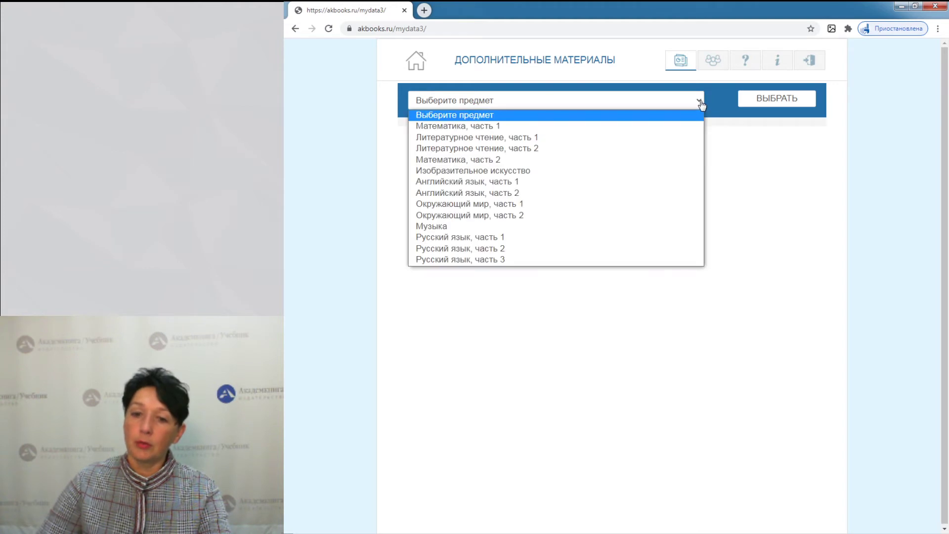
click(476, 183)
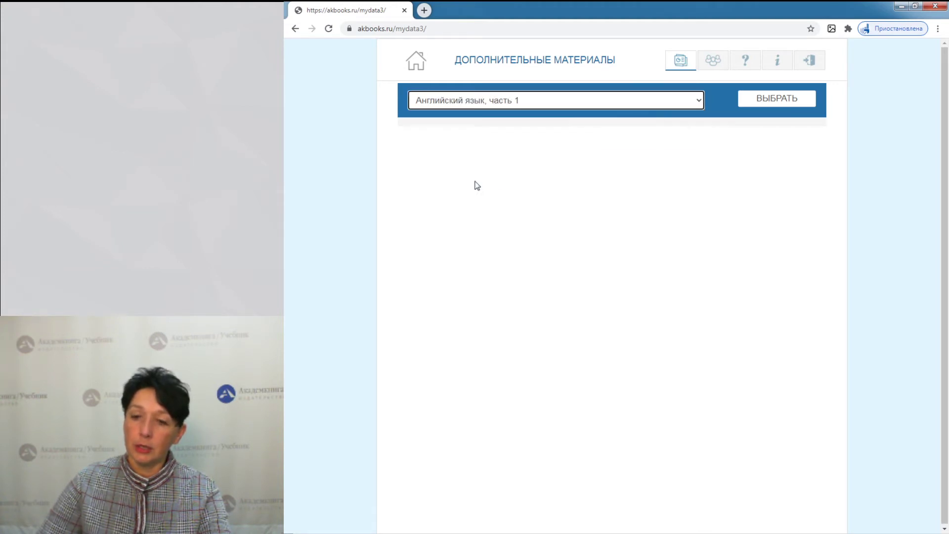
click(764, 98)
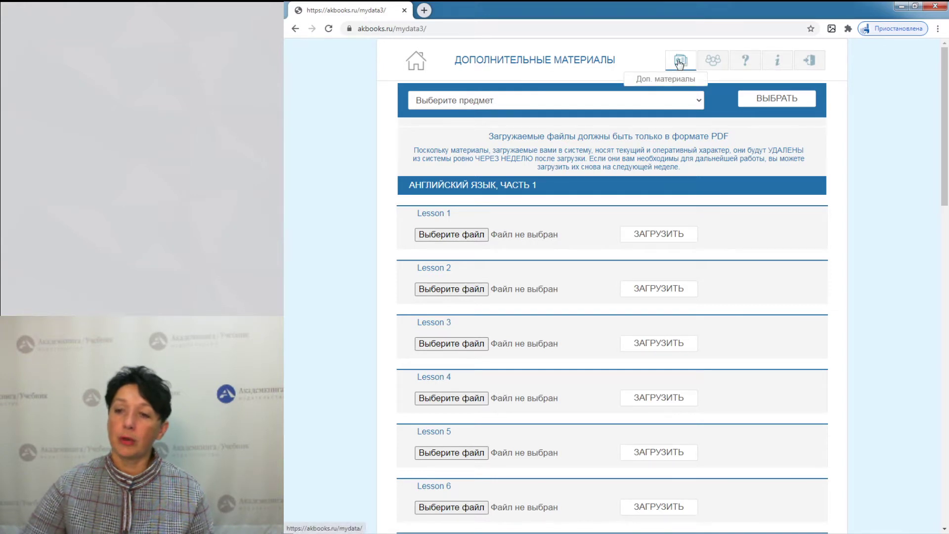
Open the «Мой класс» section and show the student list in its «Заполнить ФИО» view.
click(711, 63)
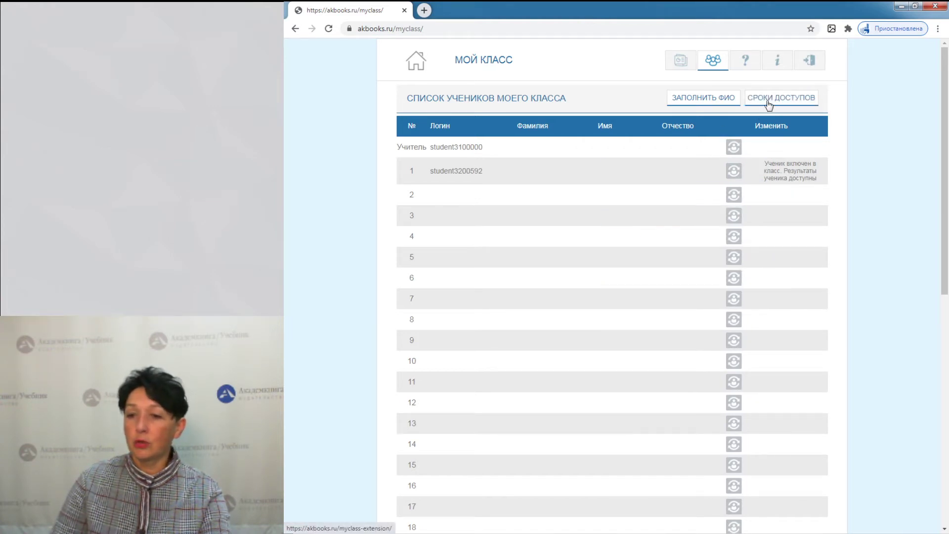
click(704, 102)
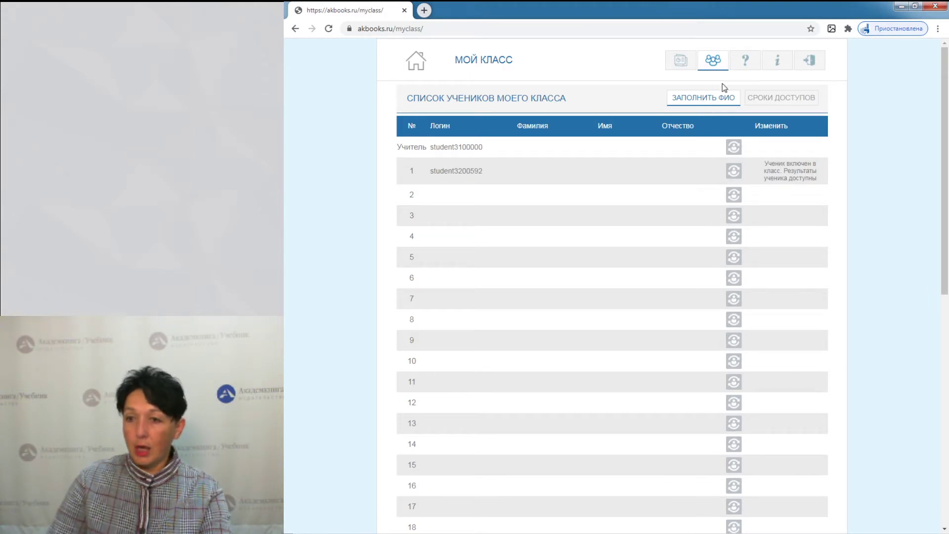
Open the correspondence with students, load the chat with the listed student and activate its message field.
click(745, 62)
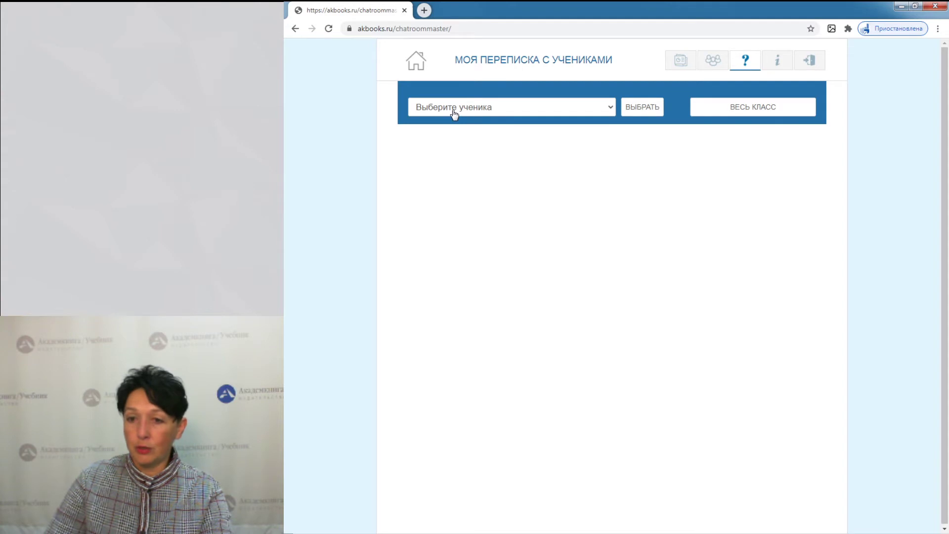
click(611, 110)
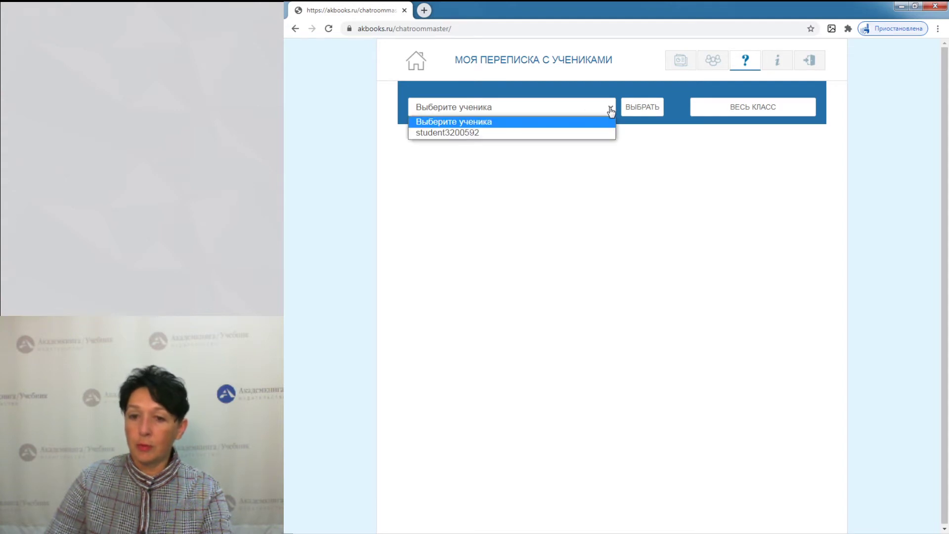
click(487, 133)
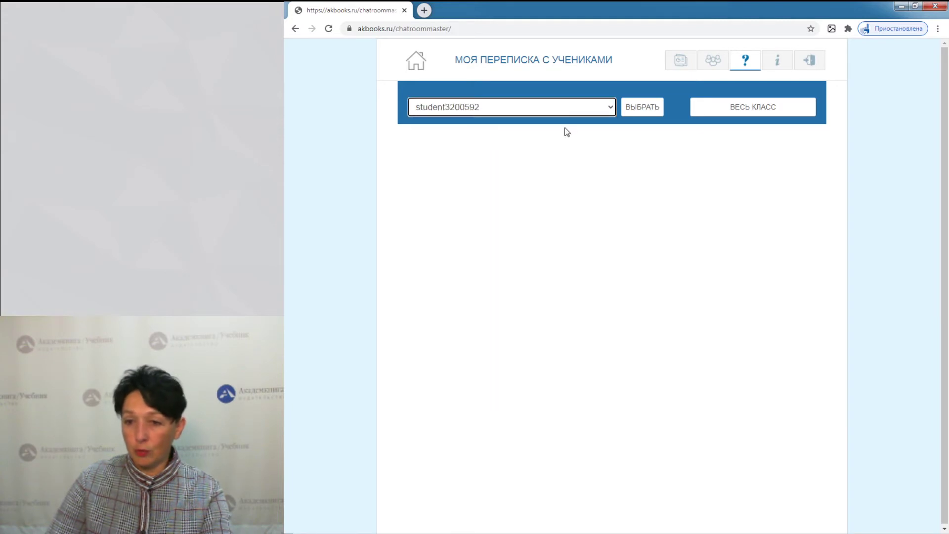
click(645, 107)
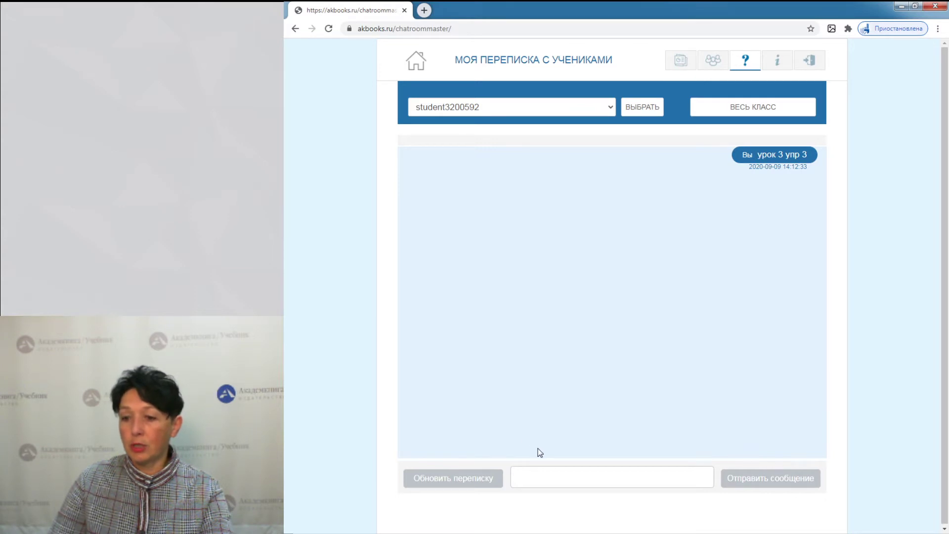
click(548, 476)
click(543, 476)
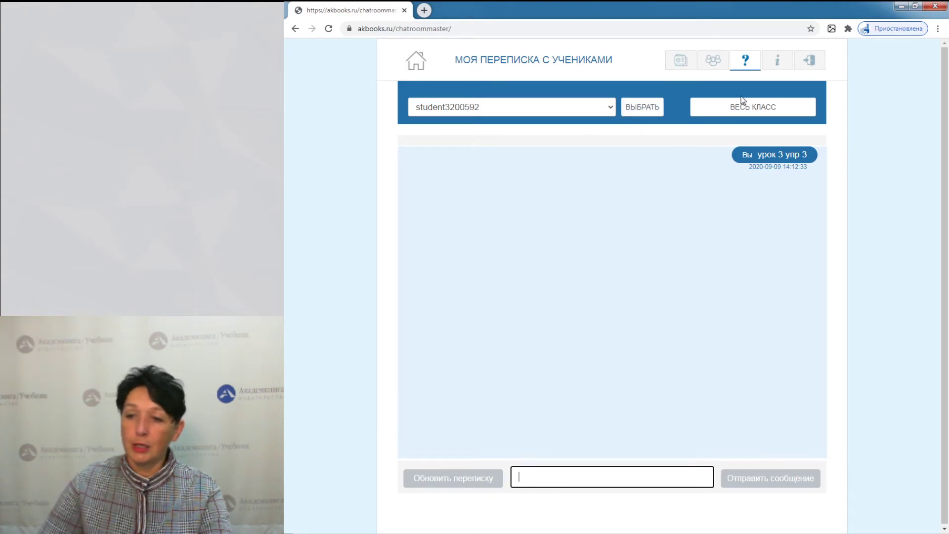
Show the whole-class messaging view with its message-to-all field, and return from there to the individual student's chat.
click(742, 112)
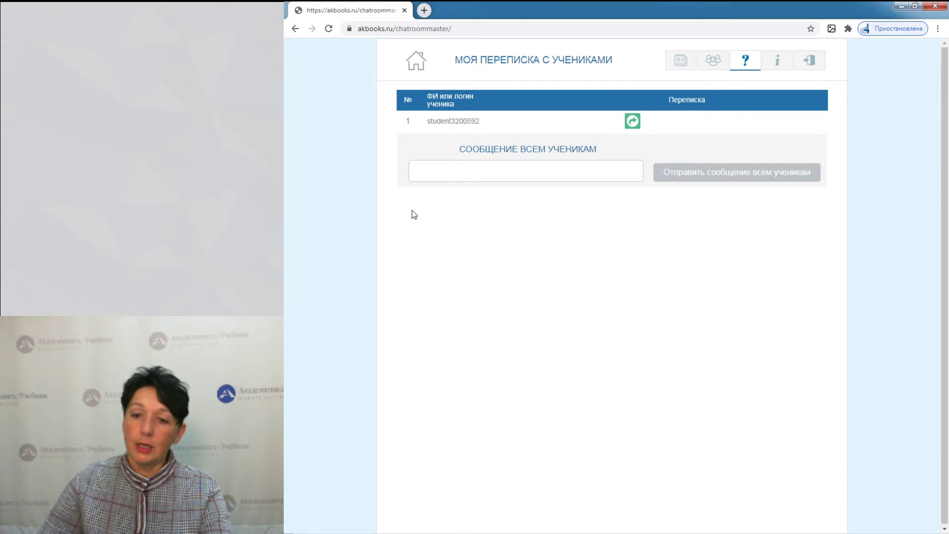
click(451, 172)
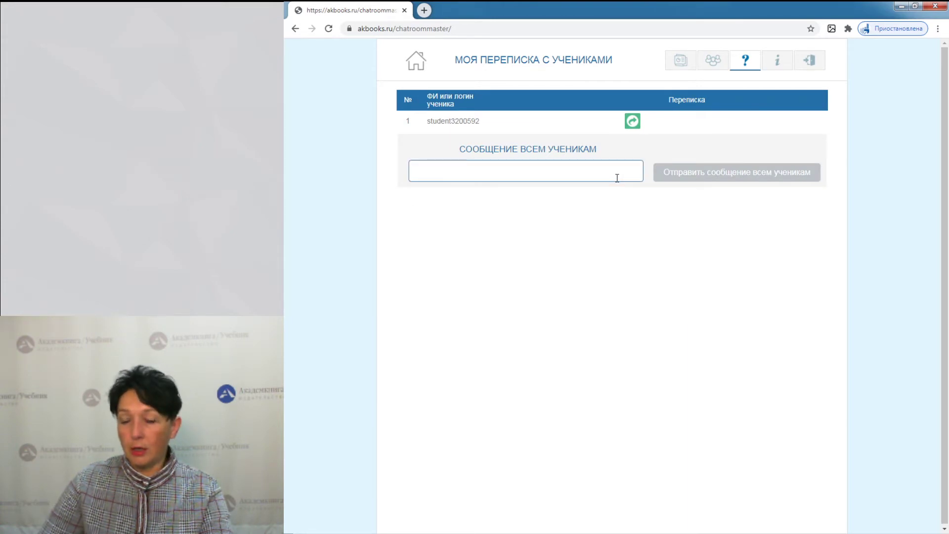
click(633, 123)
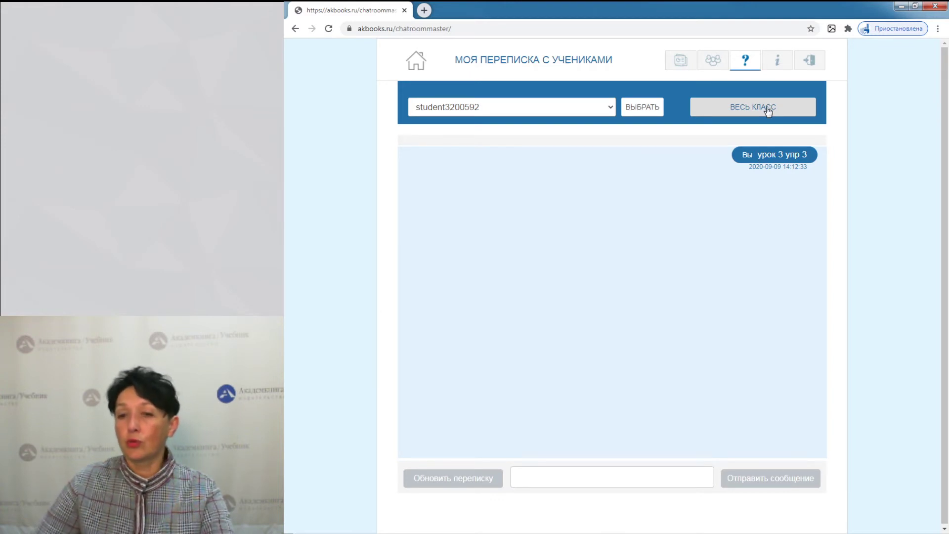
Open the help section and look through the «Общие сведения» page on the virtual class.
click(778, 60)
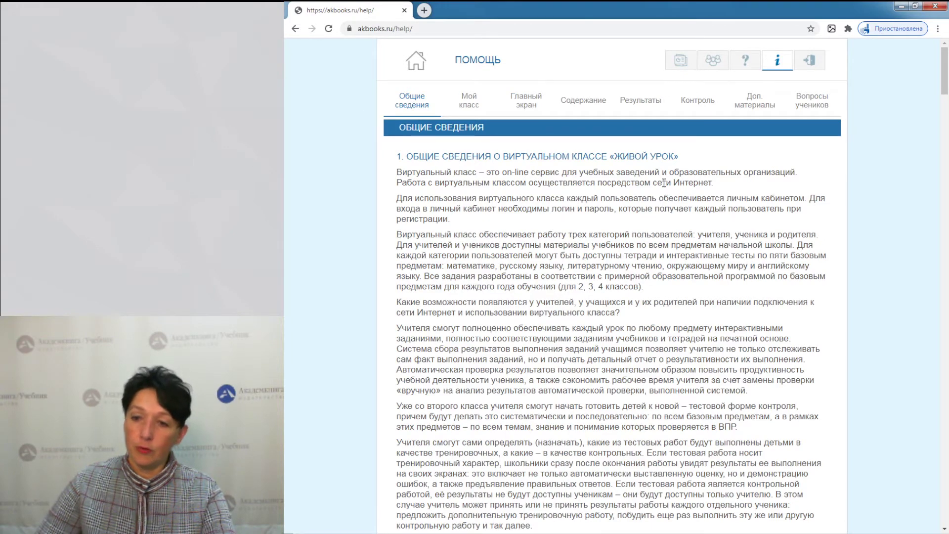
scroll(682, 184, down, 8)
scroll(682, 184, down, 5)
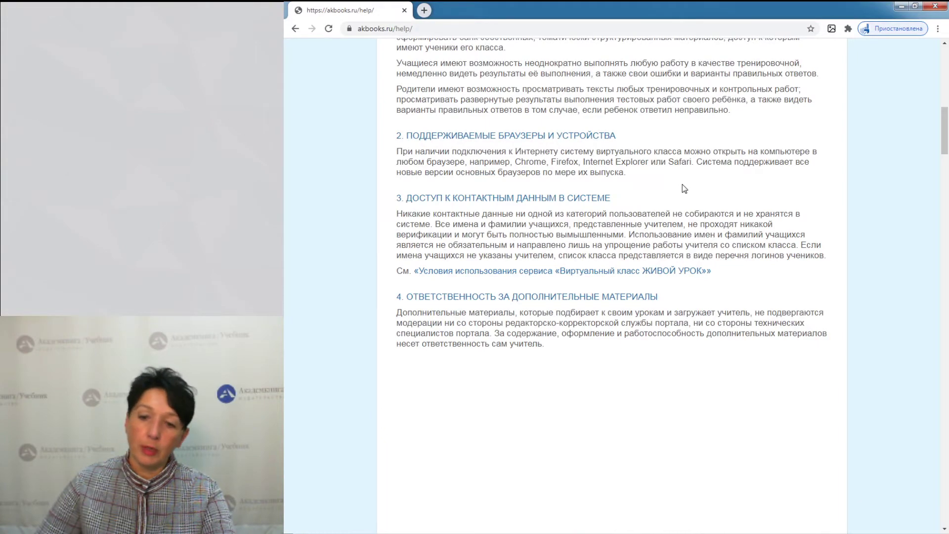
scroll(682, 184, up, 13)
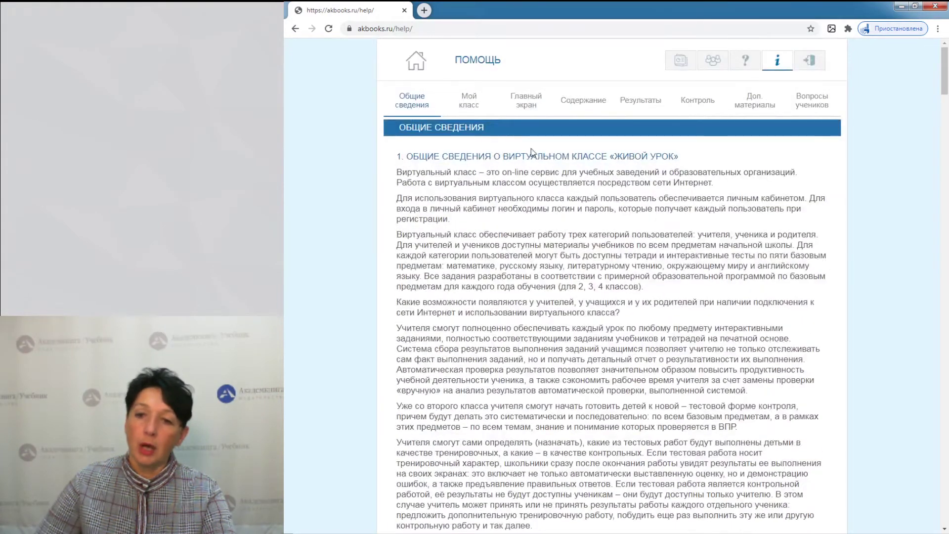
Review the «Мой класс» help page from logging in and filling in student names through the access periods notes.
click(469, 103)
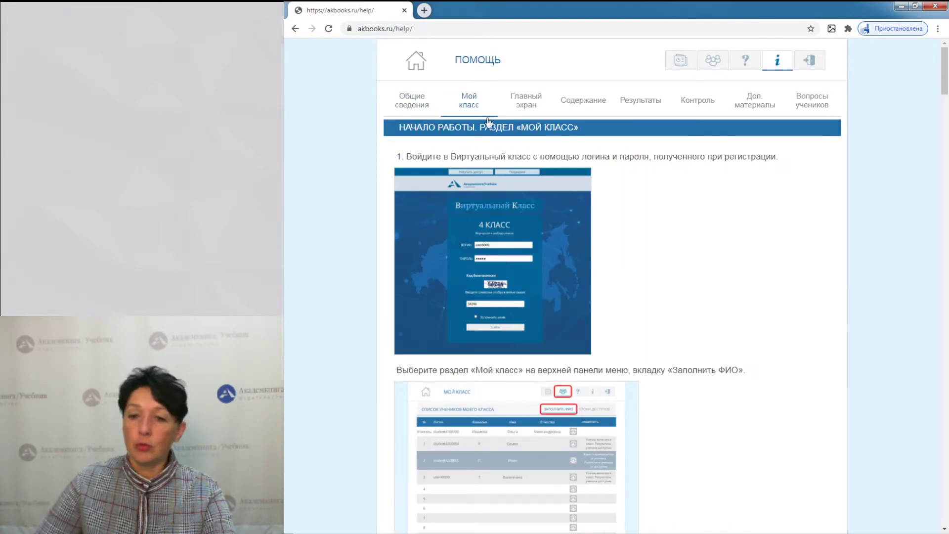
scroll(549, 199, down, 5)
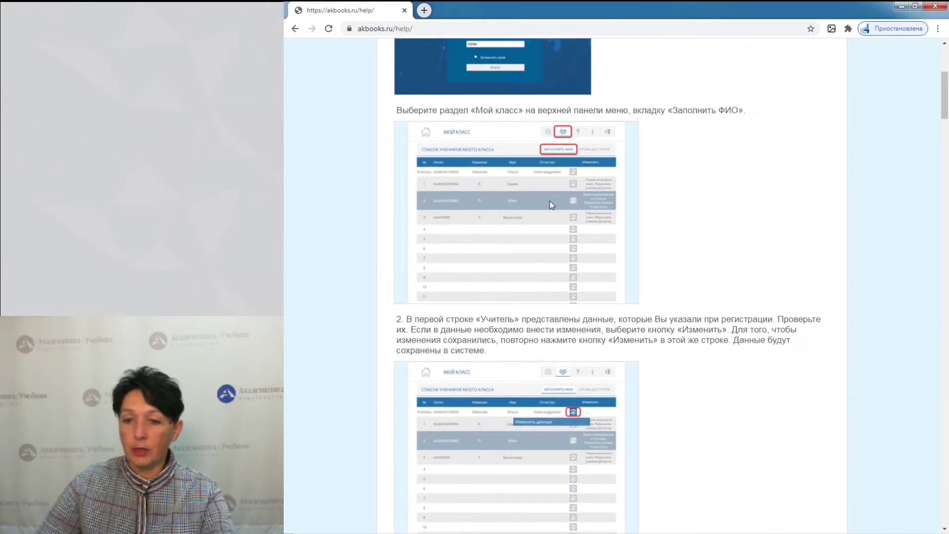
scroll(549, 200, down, 10)
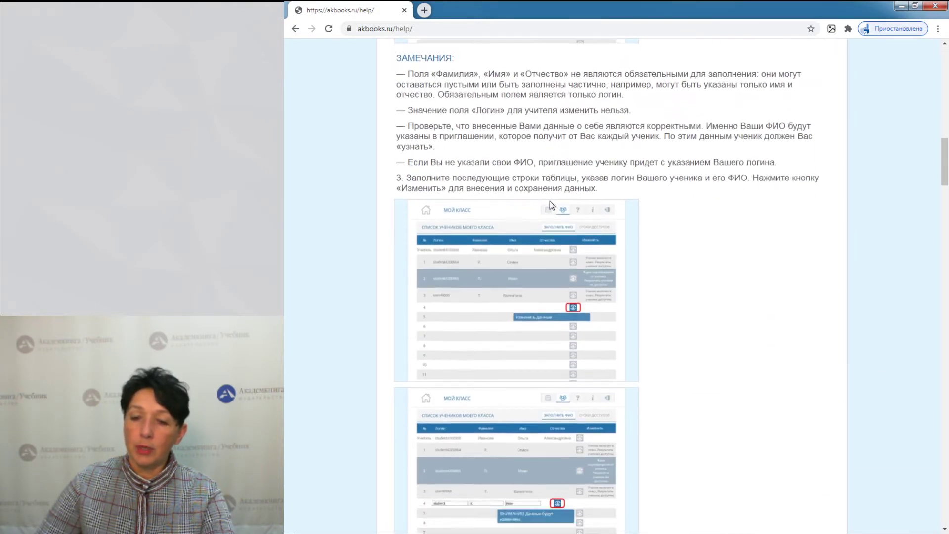
scroll(550, 201, down, 14)
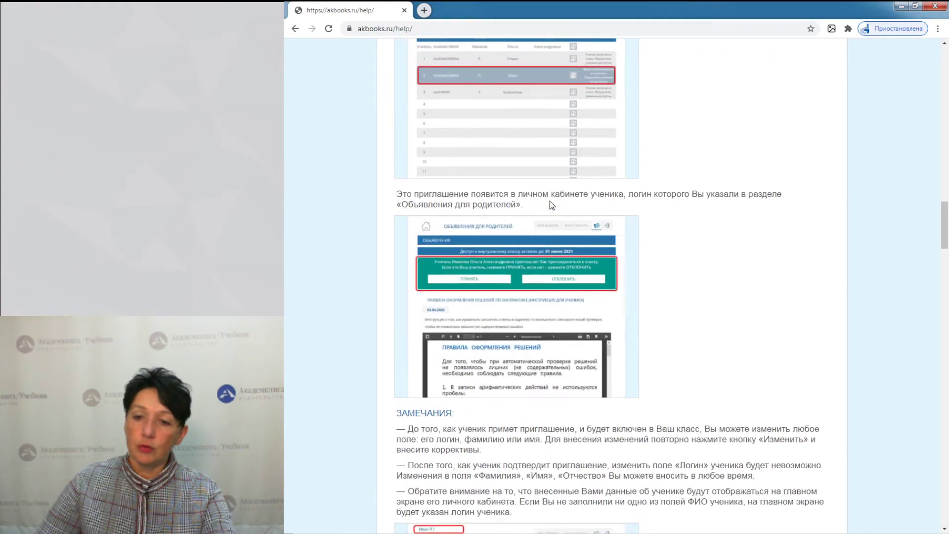
scroll(549, 201, down, 19)
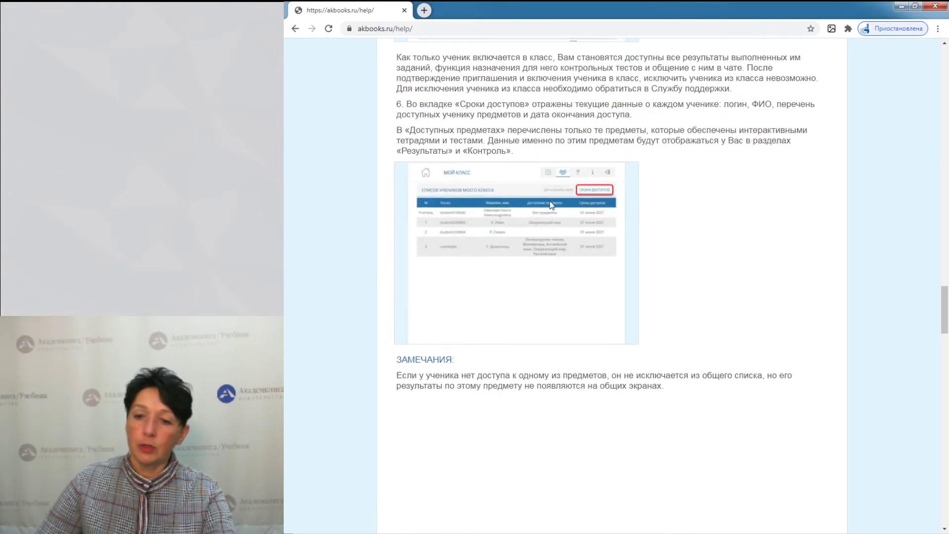
scroll(549, 201, down, 1)
scroll(550, 202, up, 8)
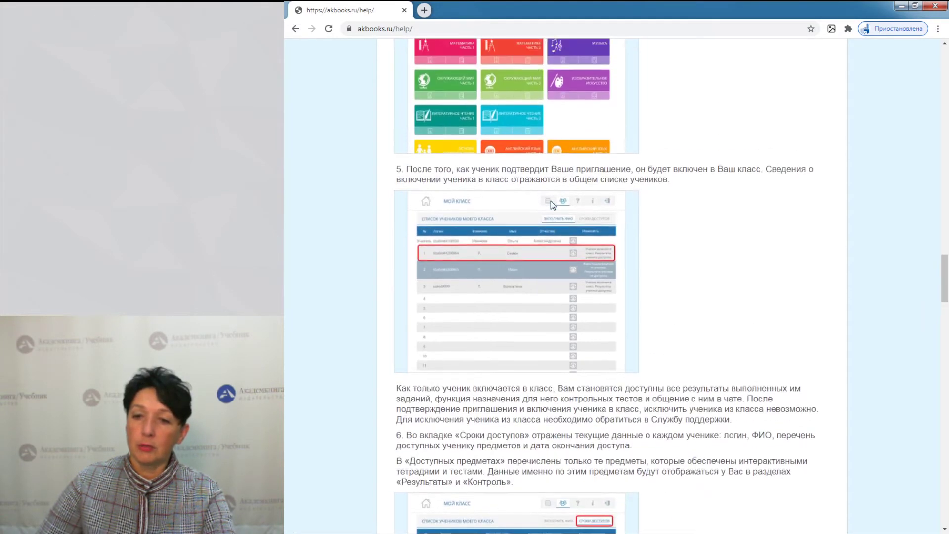
scroll(551, 200, up, 20)
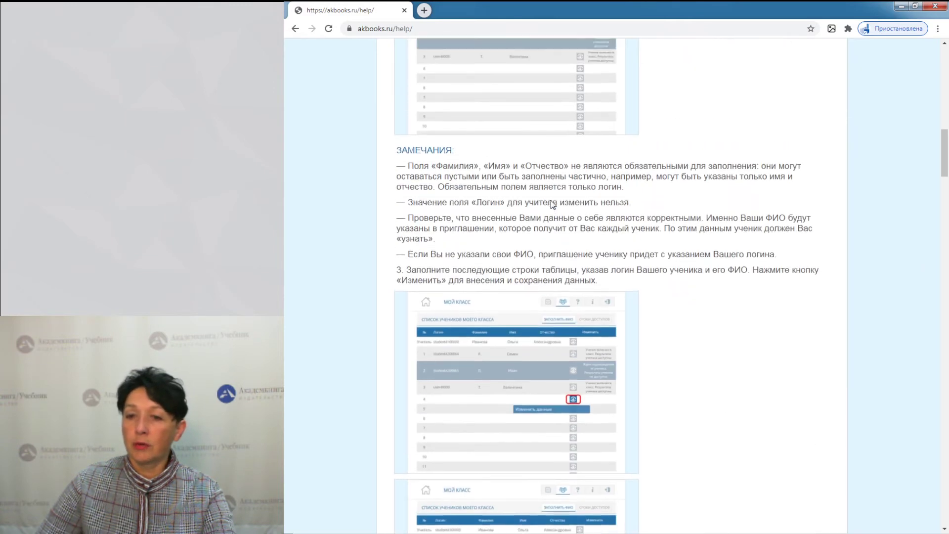
scroll(551, 200, up, 20)
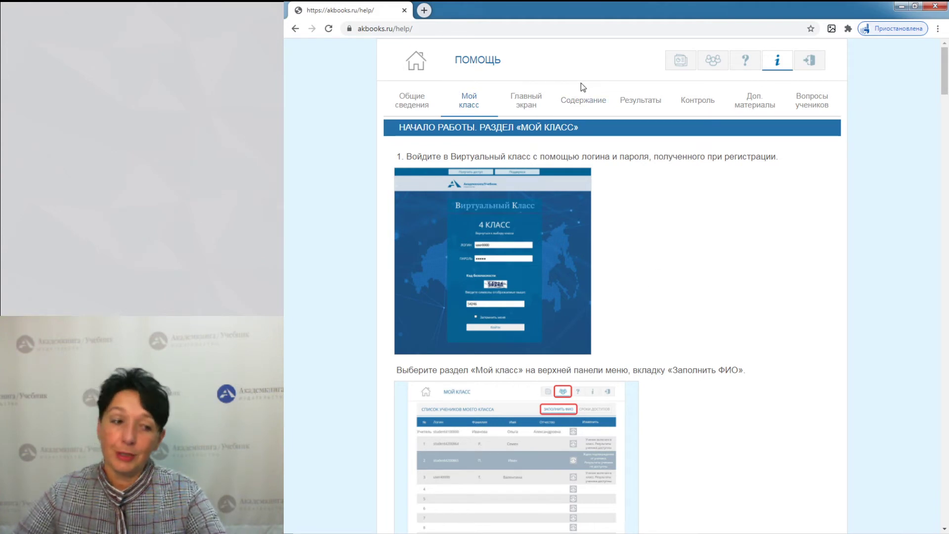
View the «Главный экран» help page describing the subject cards and the additional functions panel.
click(533, 106)
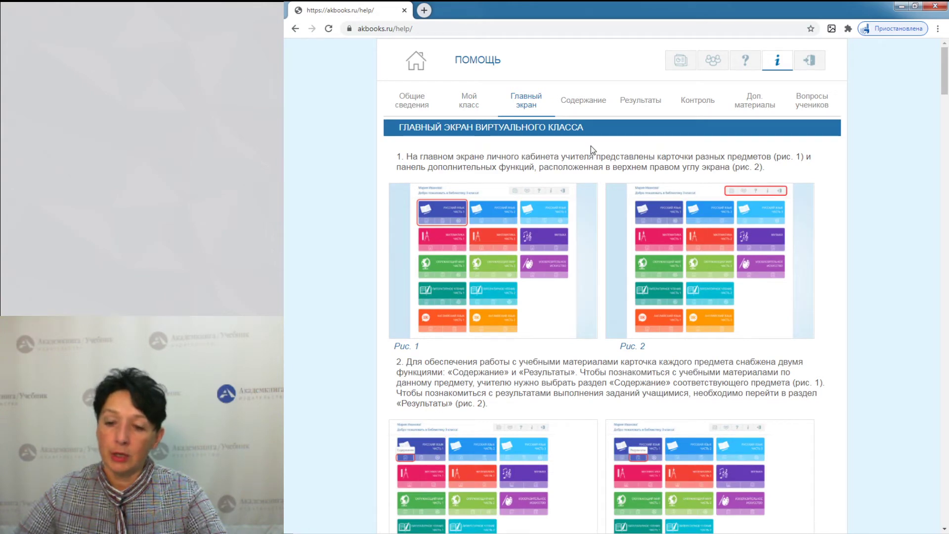
scroll(591, 146, down, 6)
scroll(592, 147, up, 6)
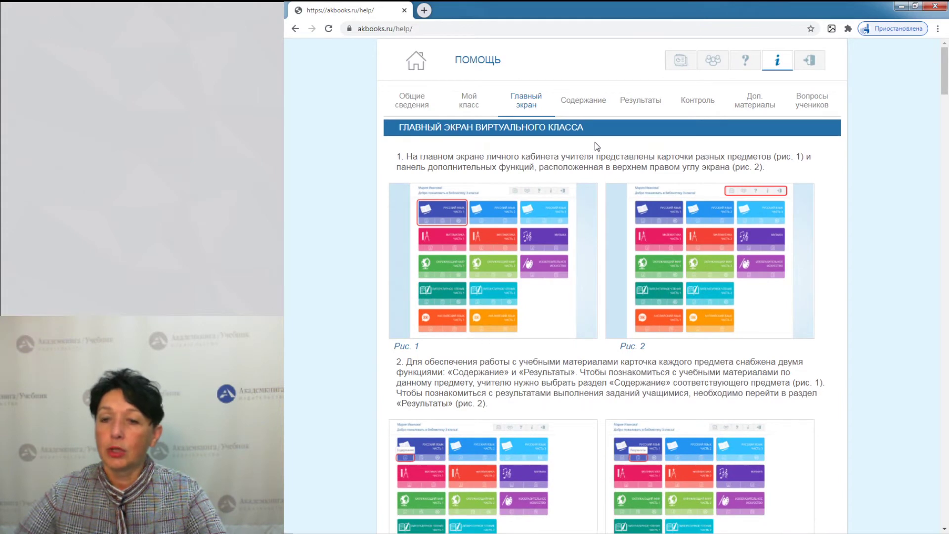
Look through the «Содержание» help page on choosing topics and categories of study materials.
click(610, 106)
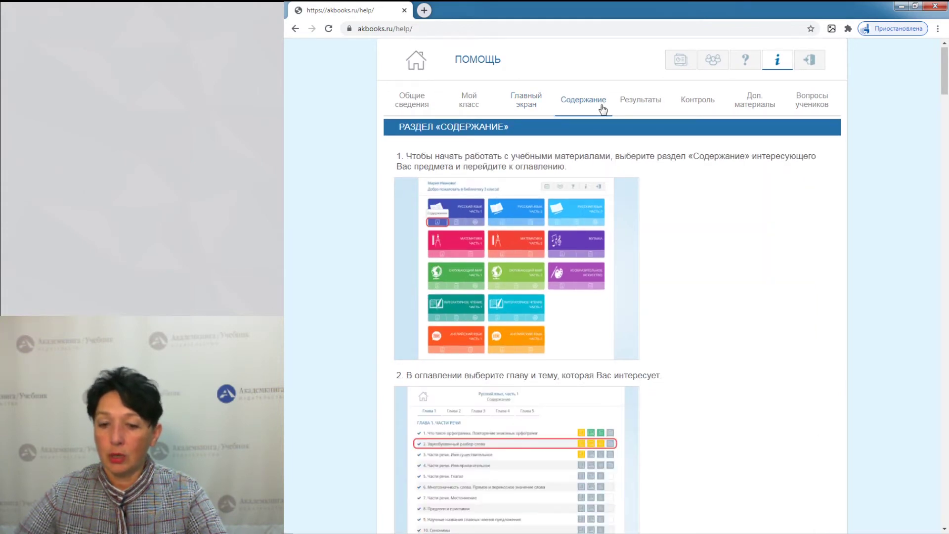
scroll(603, 109, down, 7)
scroll(602, 106, down, 7)
scroll(604, 107, up, 14)
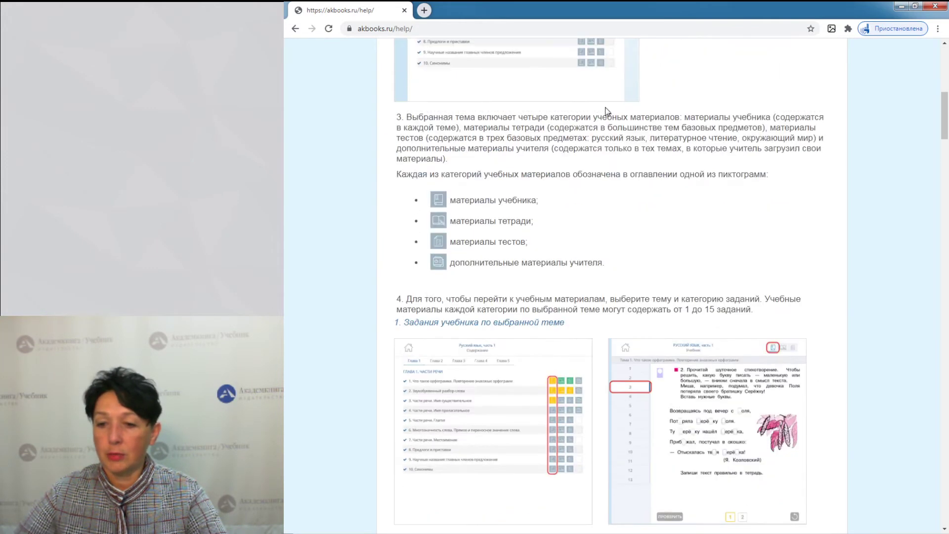
scroll(607, 106, up, 1)
Look through the «Результаты» help page on viewing the class's task results.
click(639, 100)
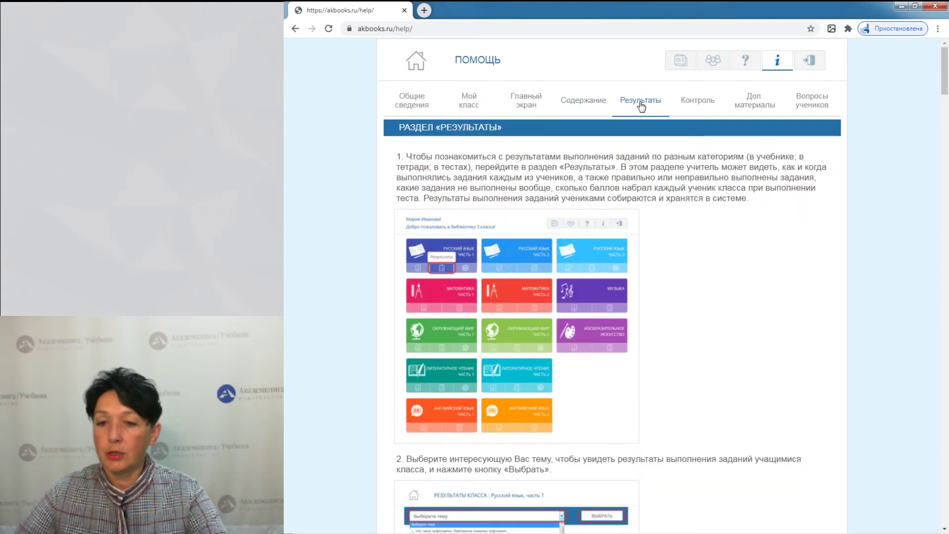
scroll(670, 181, down, 14)
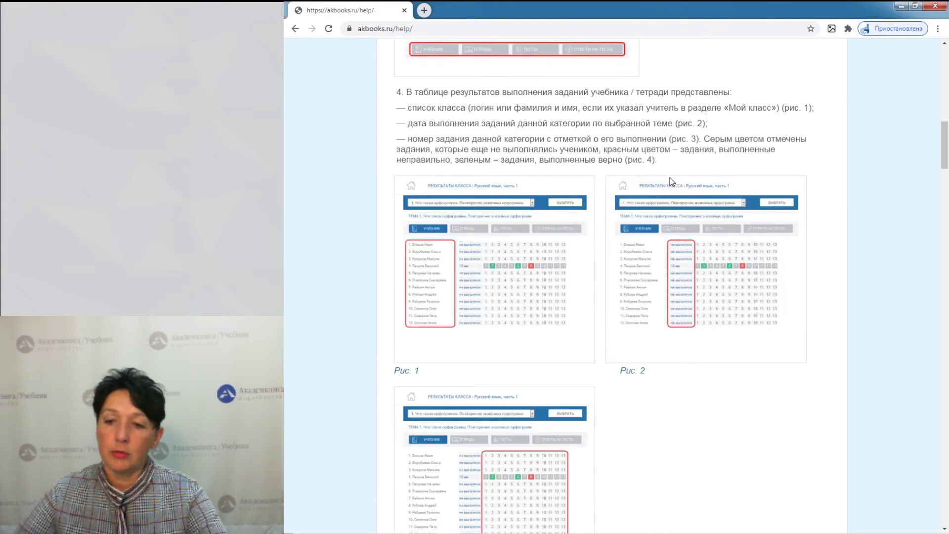
scroll(671, 178, up, 8)
scroll(672, 173, up, 8)
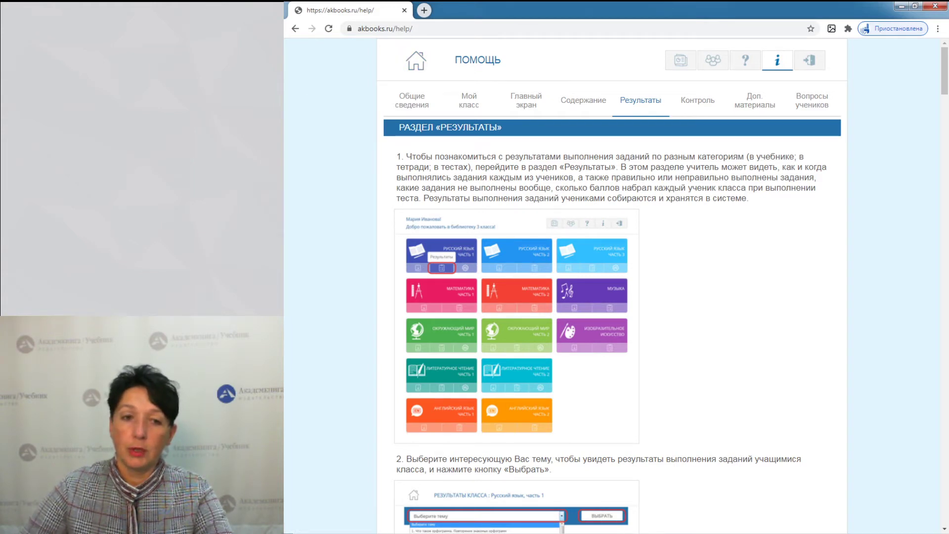
Switch to the incognito window with the student's library and display the «Английский язык, часть 1» results in «Мой дневник».
key(alt+Tab)
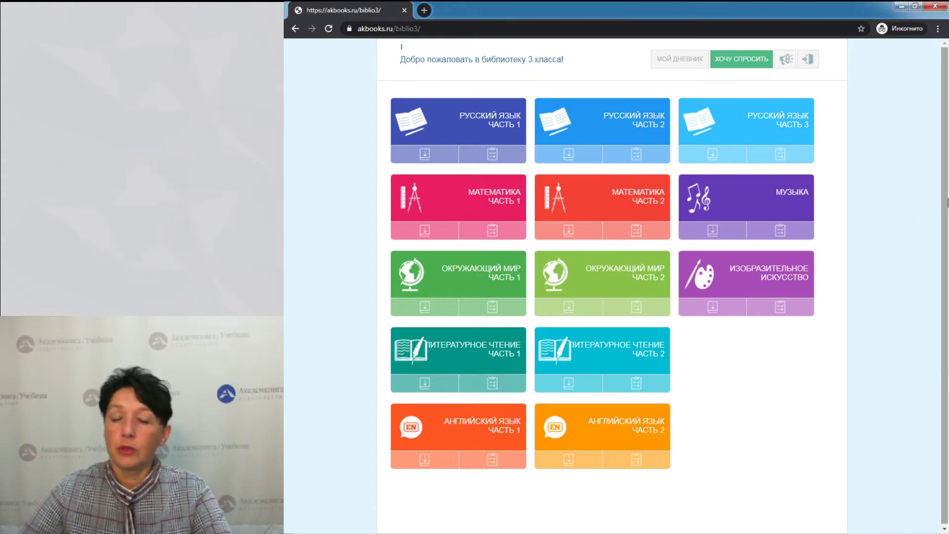
click(687, 66)
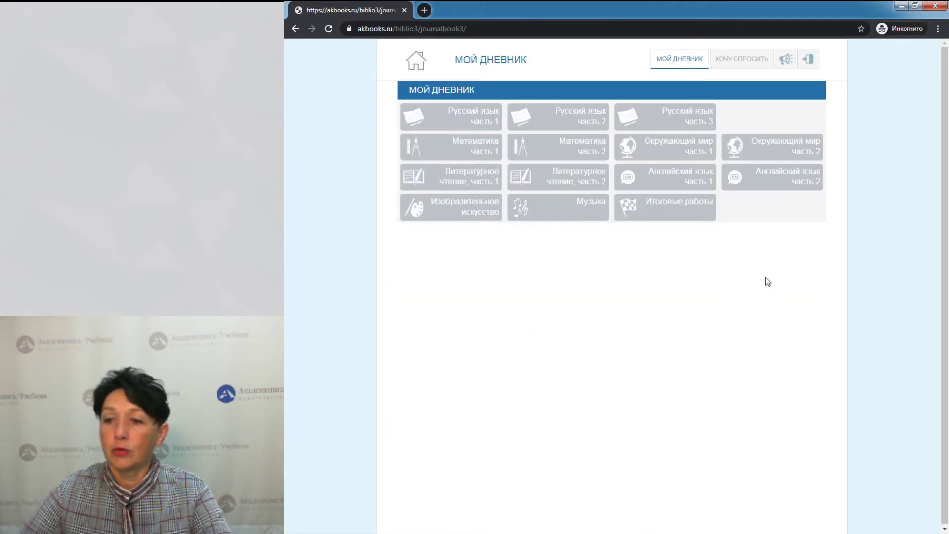
click(709, 189)
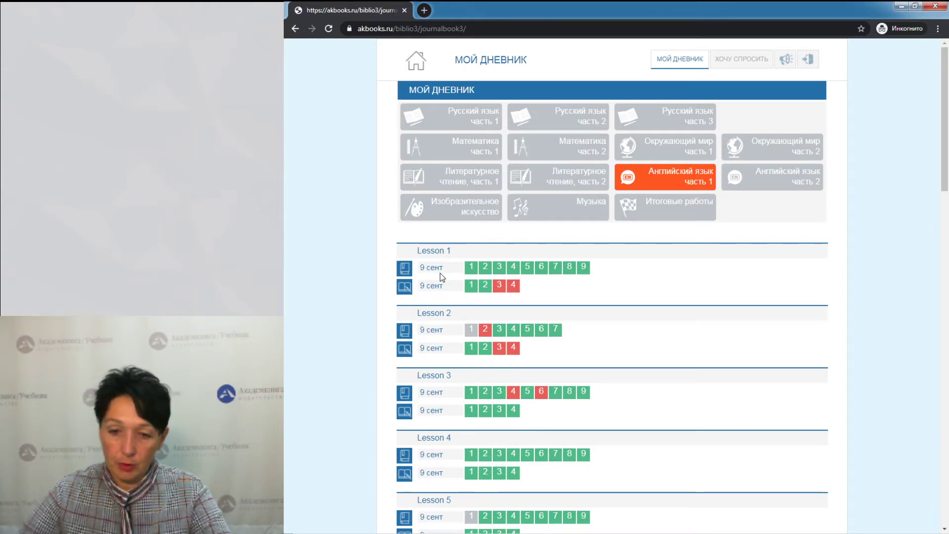
Look through the student's task results by lesson for «Английский язык, часть 1» in «Мой дневник».
click(409, 268)
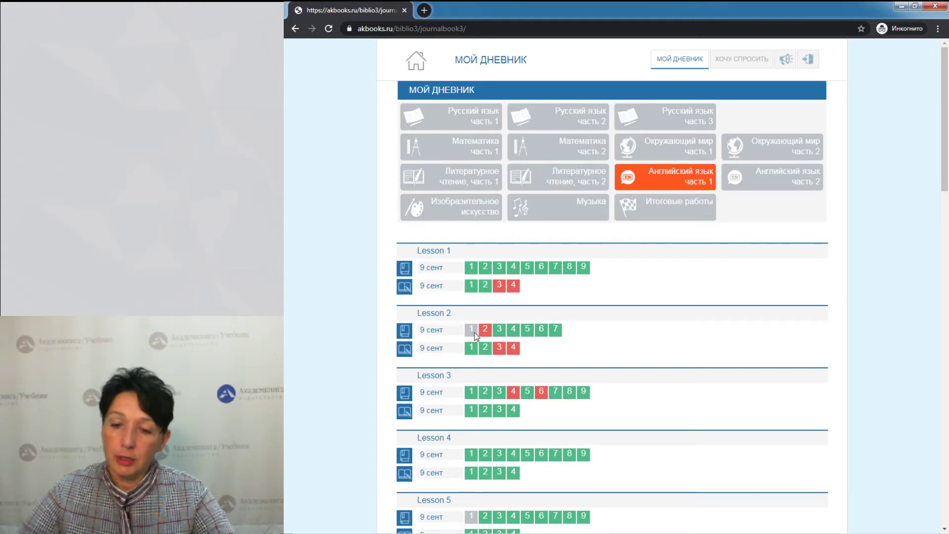
scroll(475, 335, down, 6)
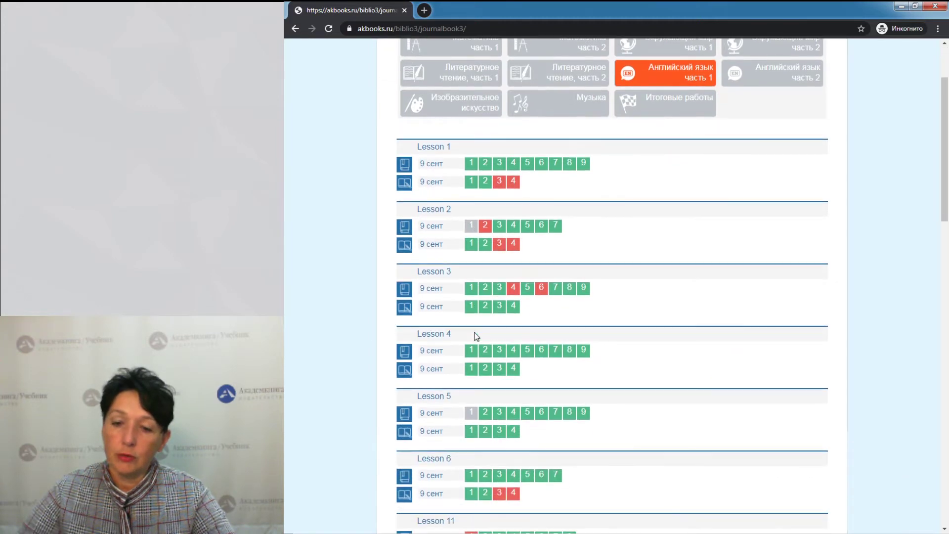
scroll(476, 335, up, 6)
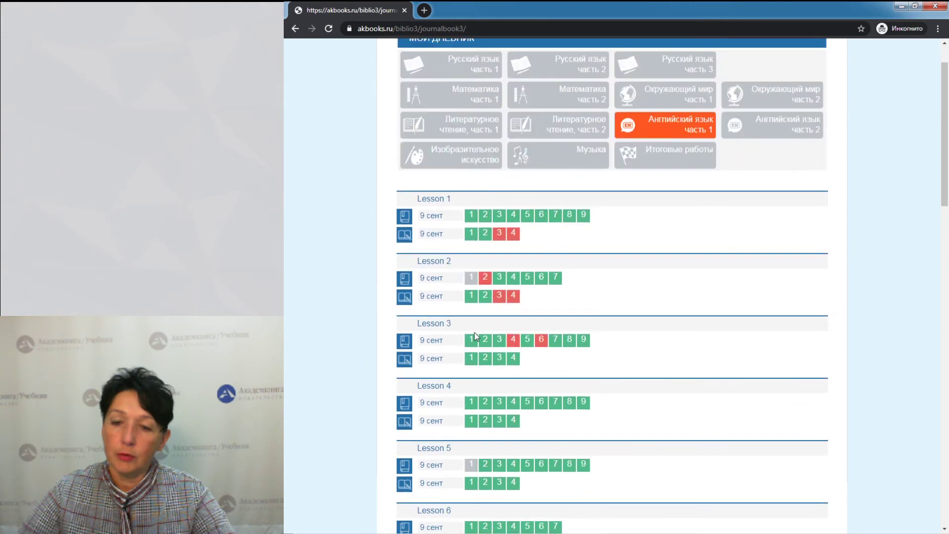
scroll(476, 336, down, 14)
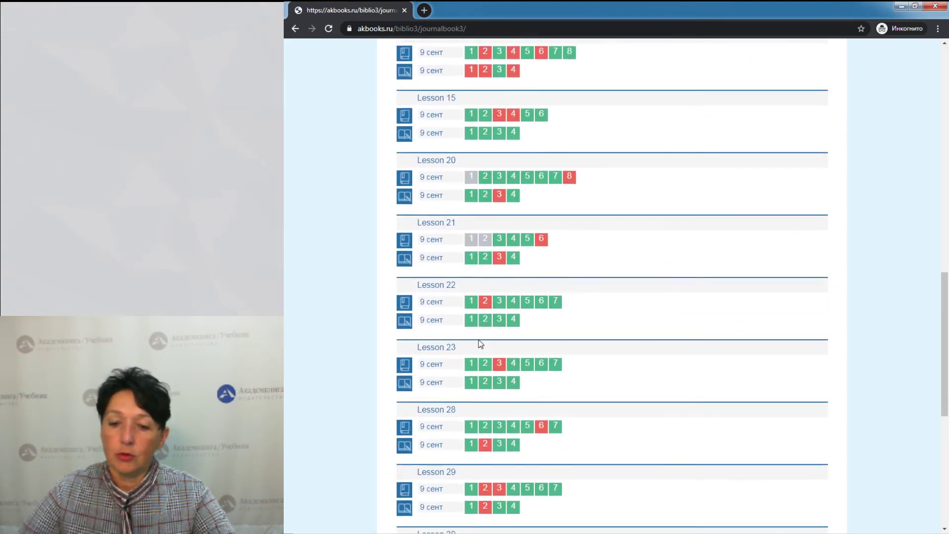
scroll(479, 339, up, 15)
scroll(482, 335, up, 1)
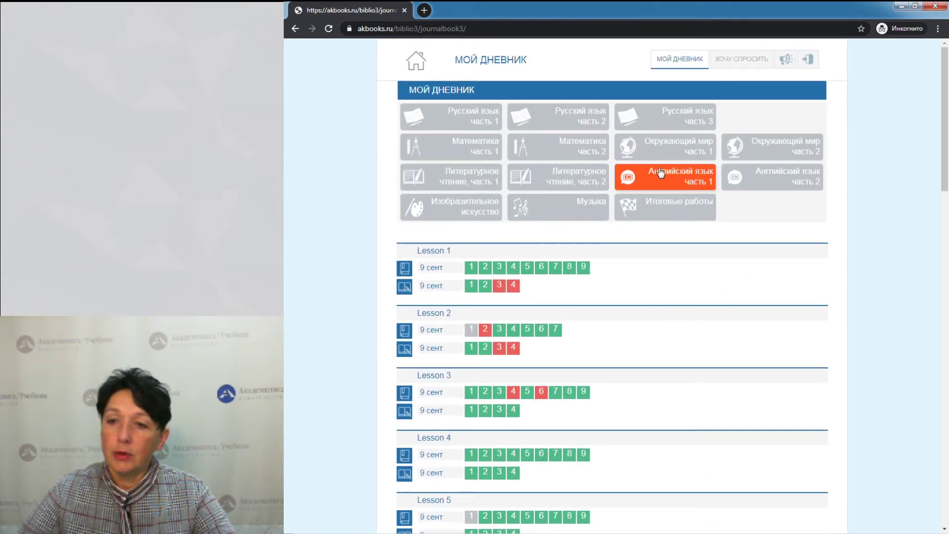
Open the student's chat with the teacher through «Хочу спросить» and enter the draft message "e vtyz" without sending it.
mouse_move(687, 62)
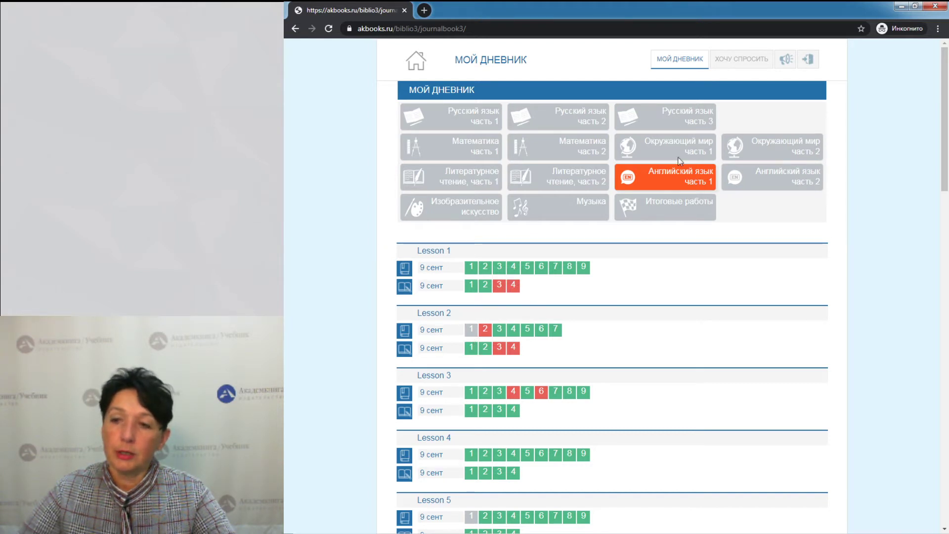
mouse_move(746, 63)
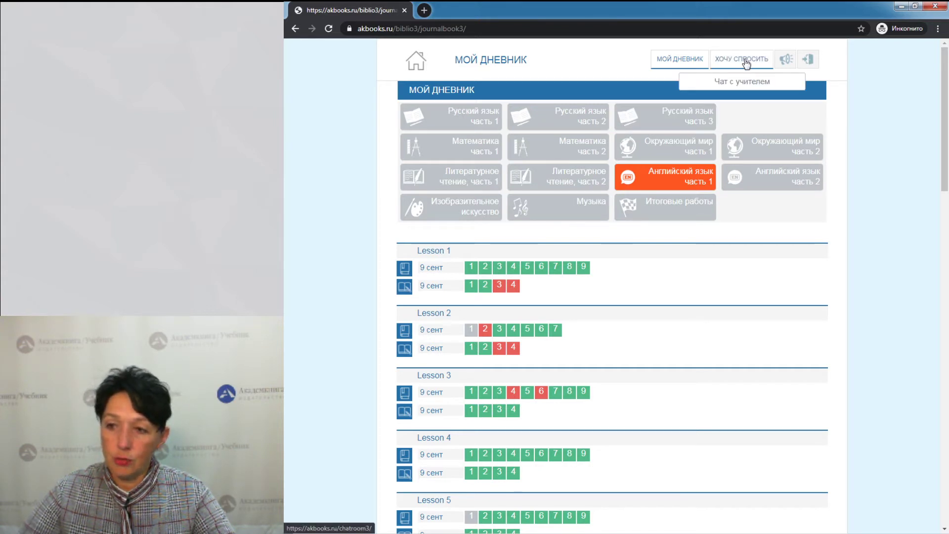
click(746, 63)
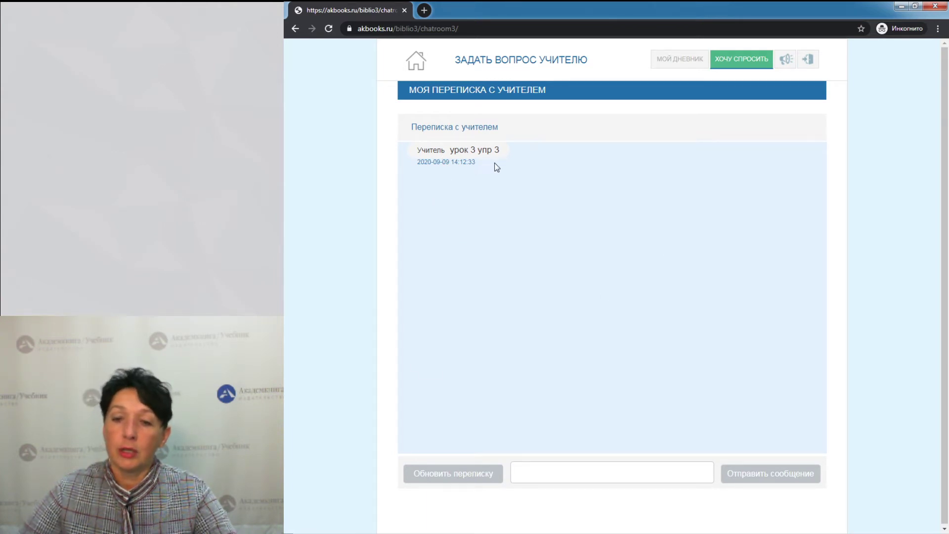
click(520, 472)
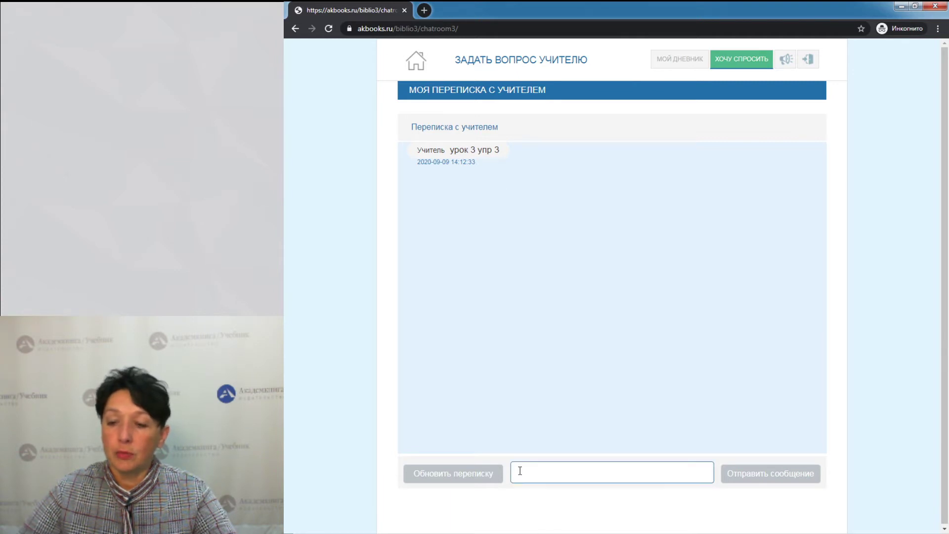
click(745, 477)
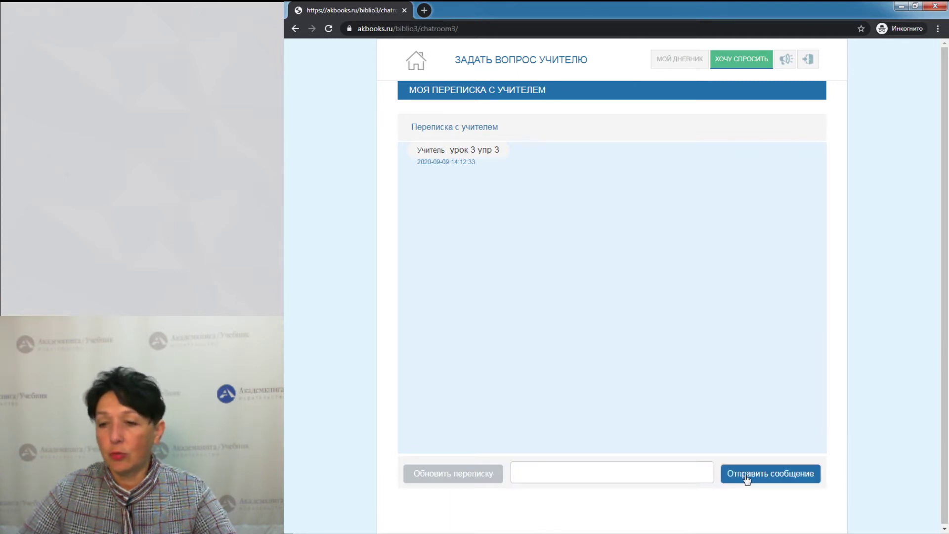
click(569, 472)
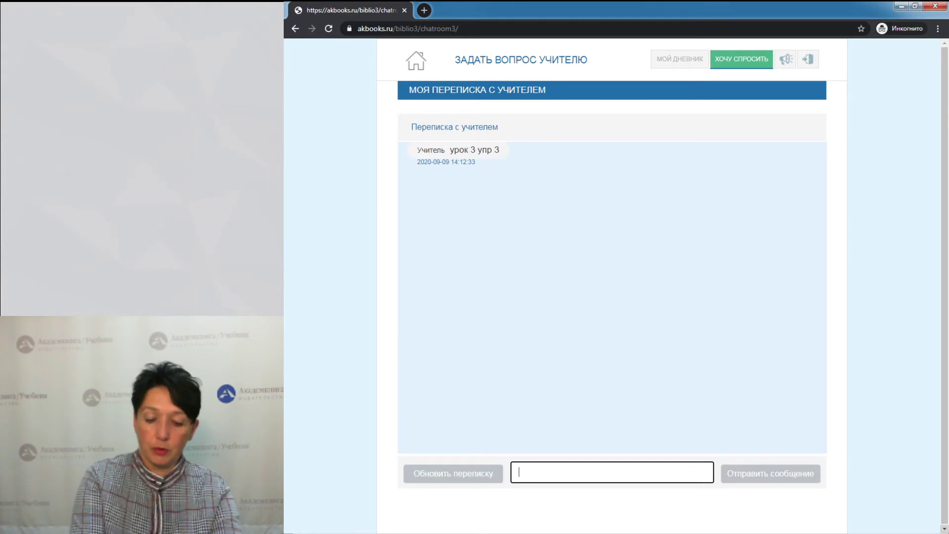
text(e vty)
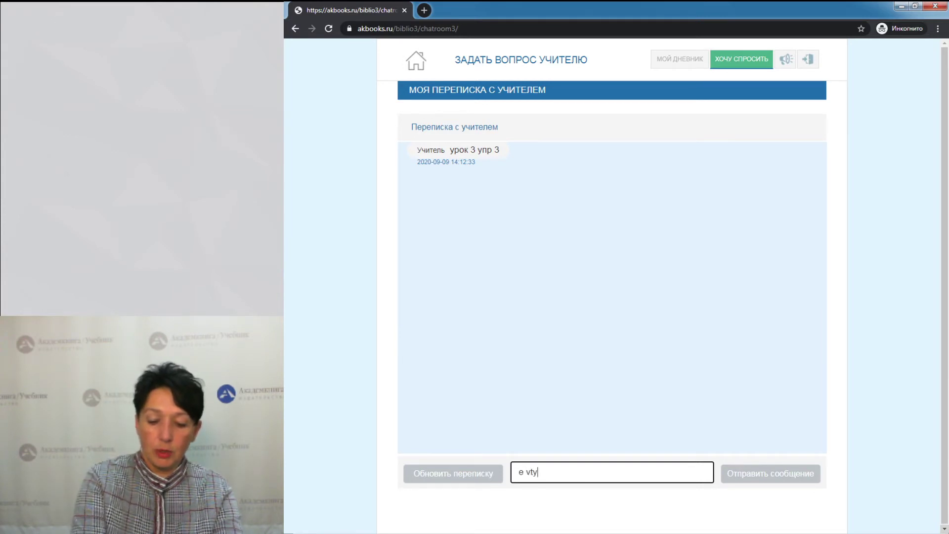
text(z)
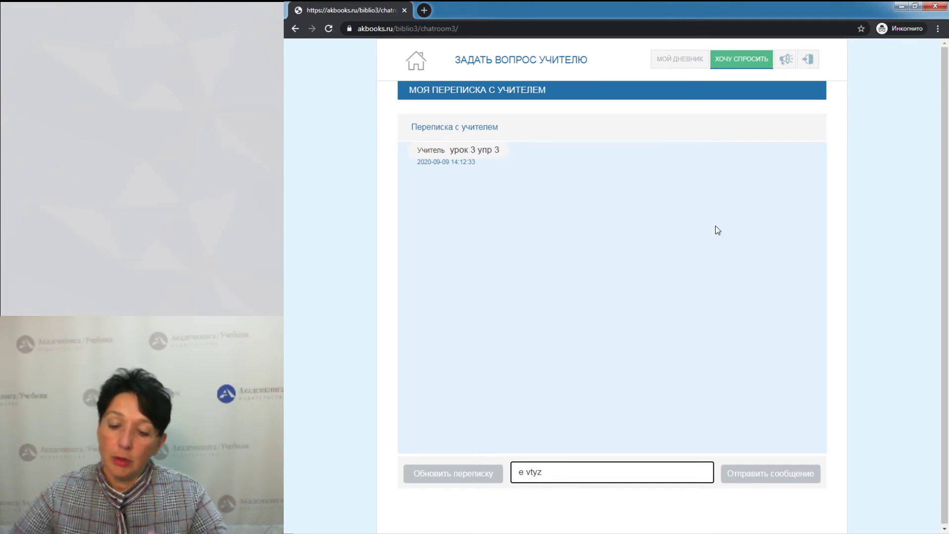
View the «Объявления для родителей» page and return to the grade 3 library's main screen.
click(786, 60)
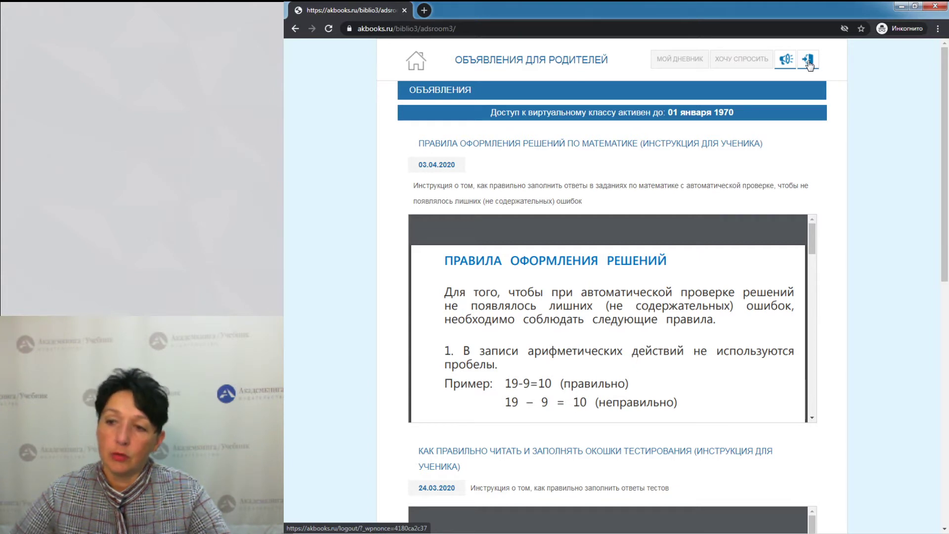
click(414, 63)
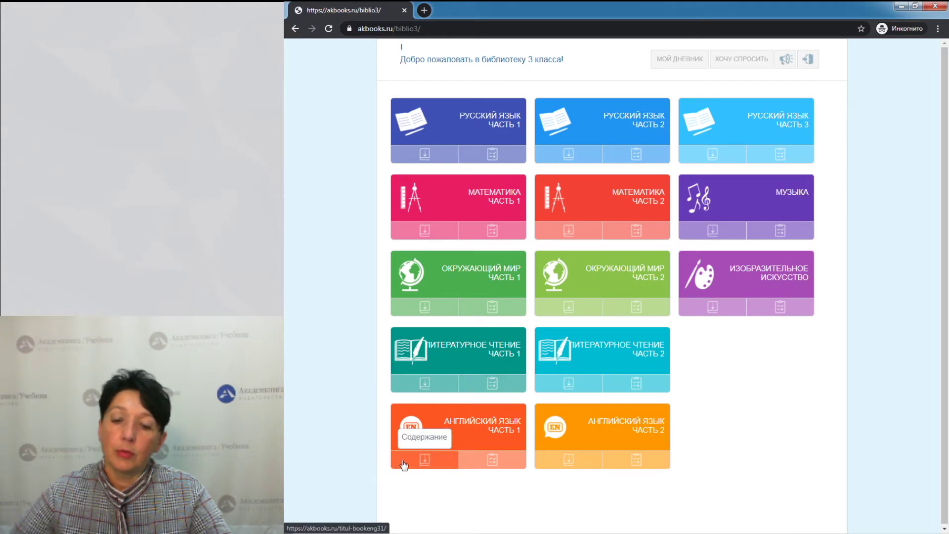
Open the Lesson 1 textbook of «Английский язык, часть 1» and flip between pages 1 and 2 of exercise 1.
click(432, 467)
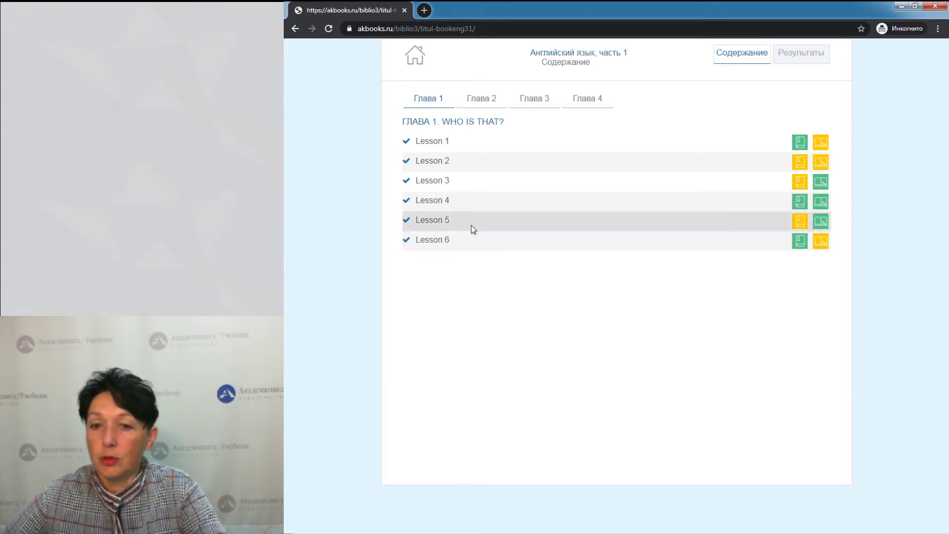
click(800, 143)
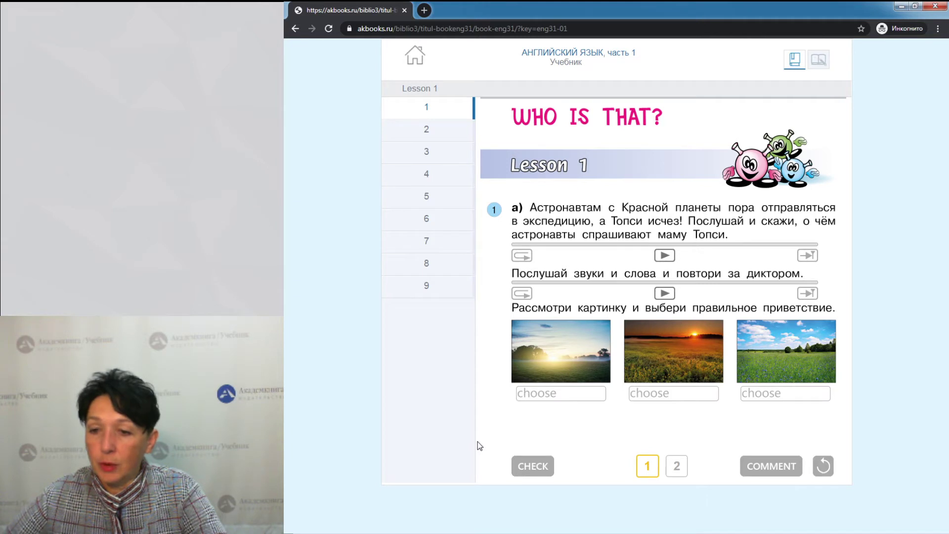
click(677, 469)
click(651, 470)
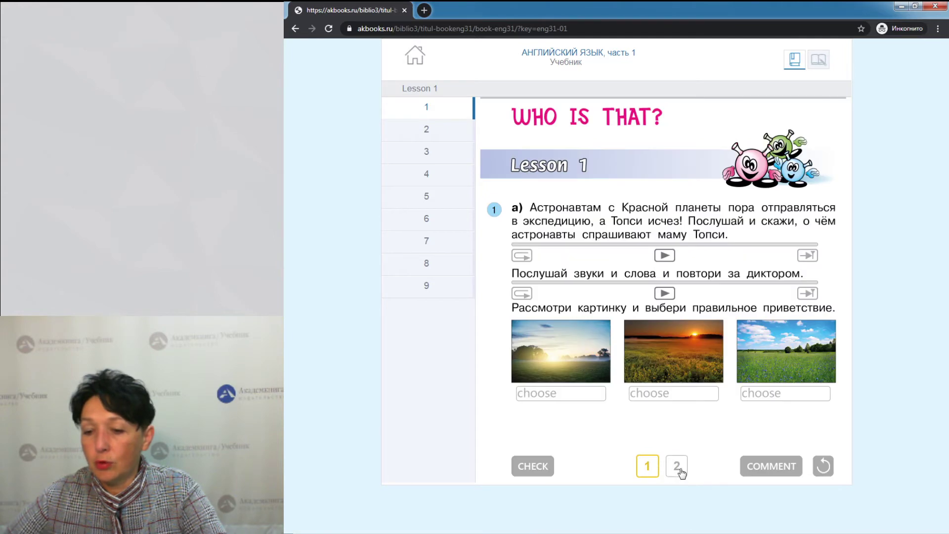
click(680, 471)
click(649, 466)
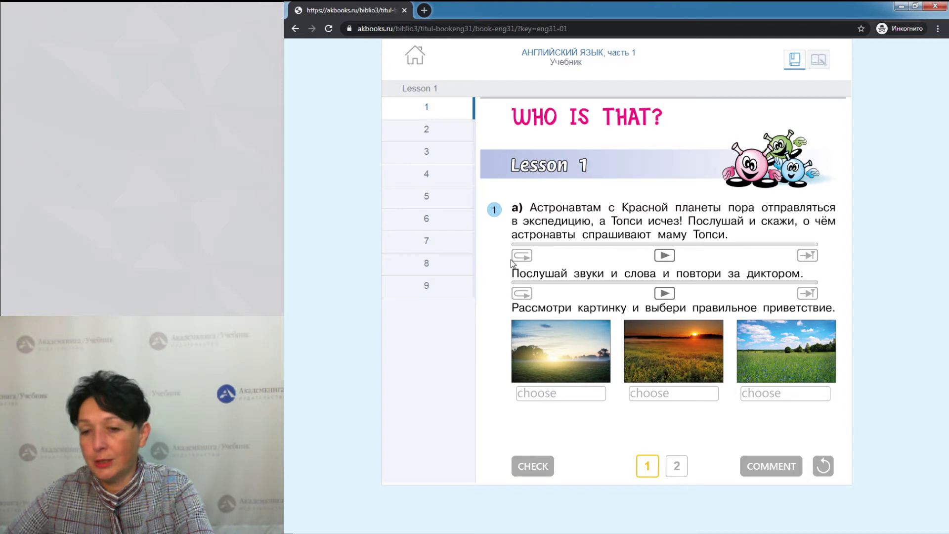
Play part of the first audio recording in exercise 1, pause it and reset it to the start.
click(665, 255)
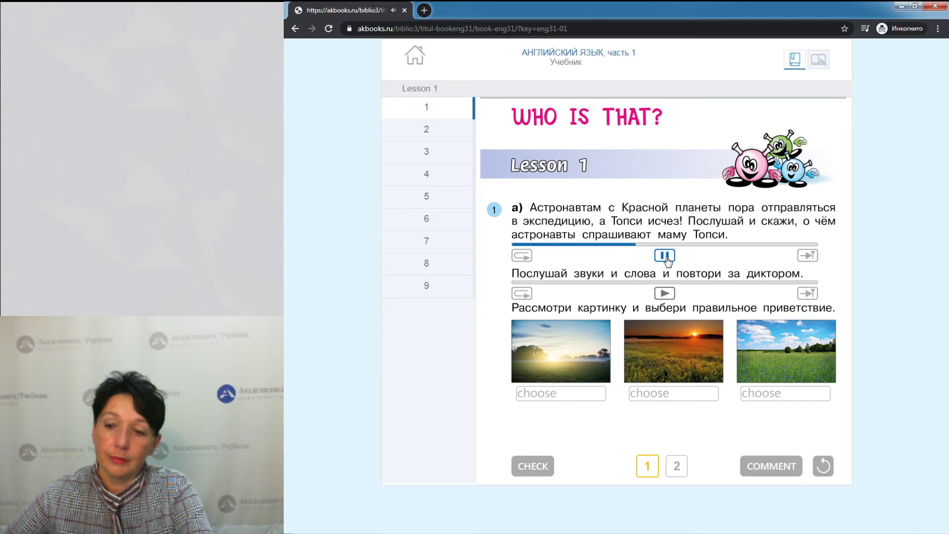
click(665, 256)
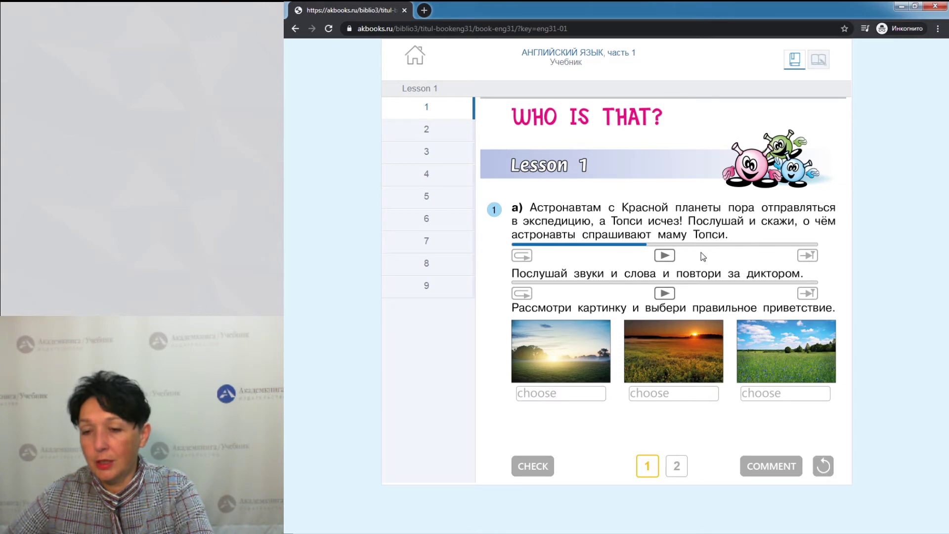
click(525, 258)
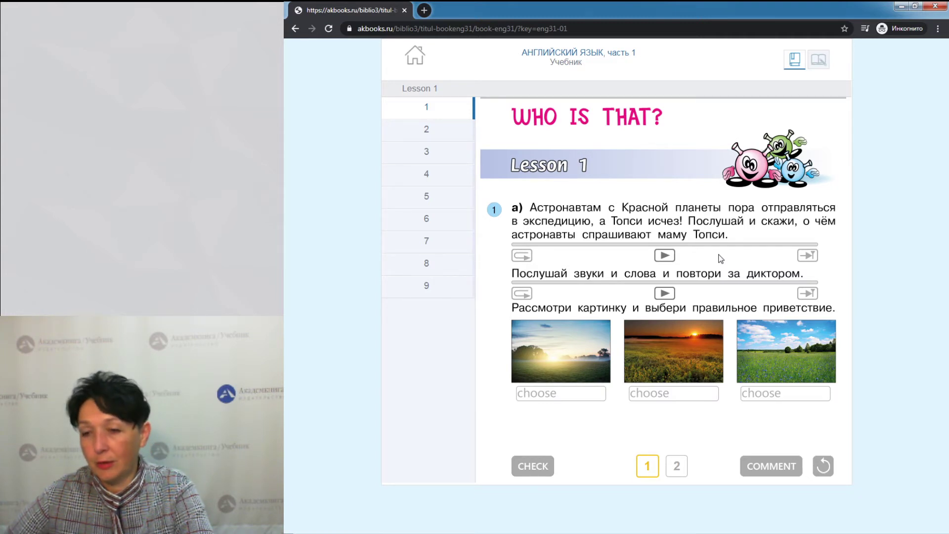
Turn on fragment-by-fragment playback for the first recording, play one fragment and skip back and forward between the markers.
click(811, 259)
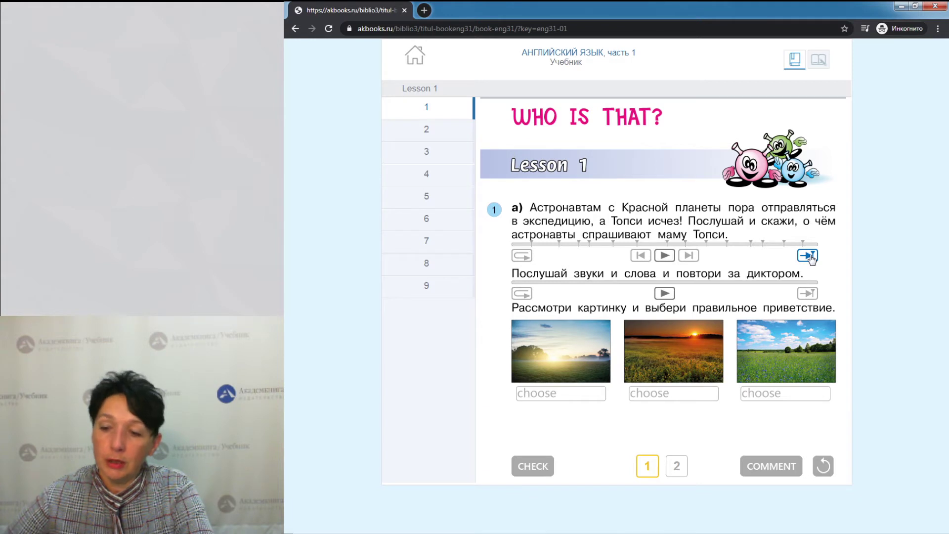
click(808, 256)
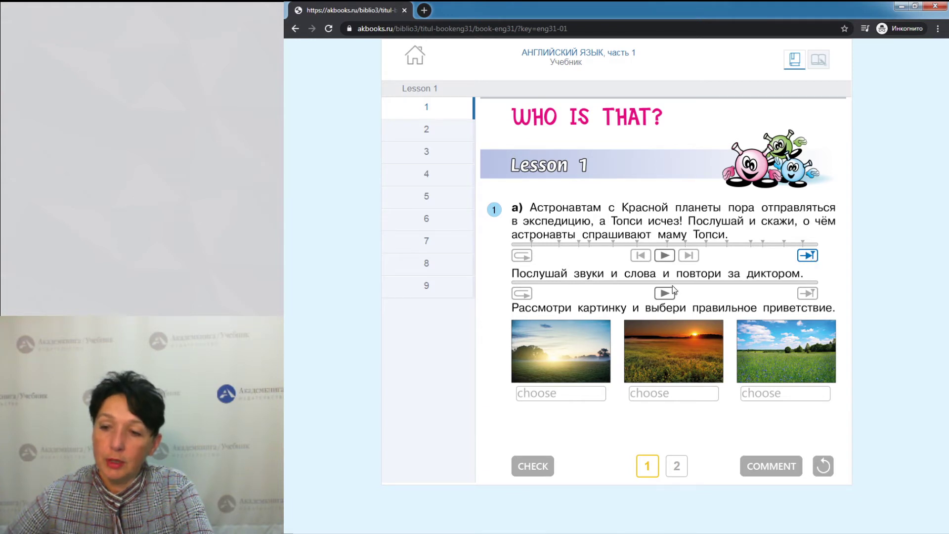
click(688, 256)
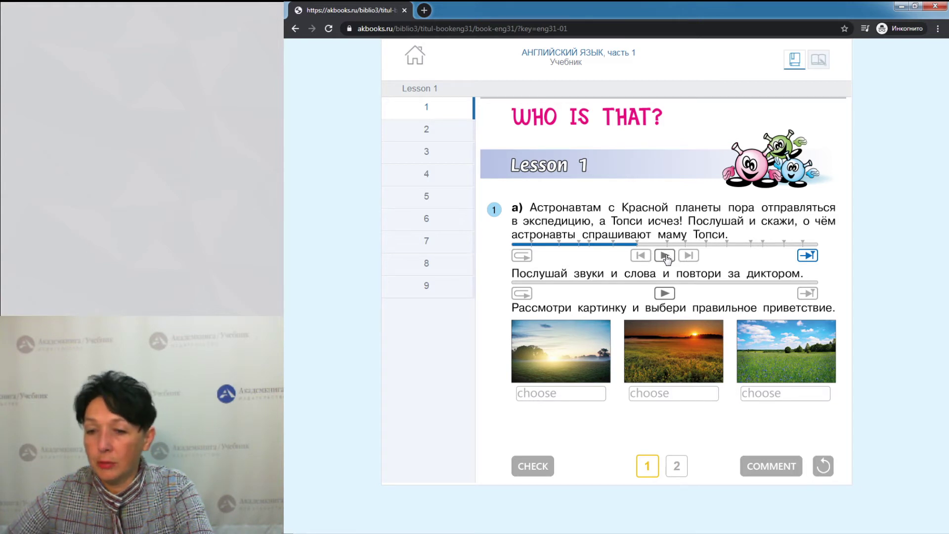
click(664, 255)
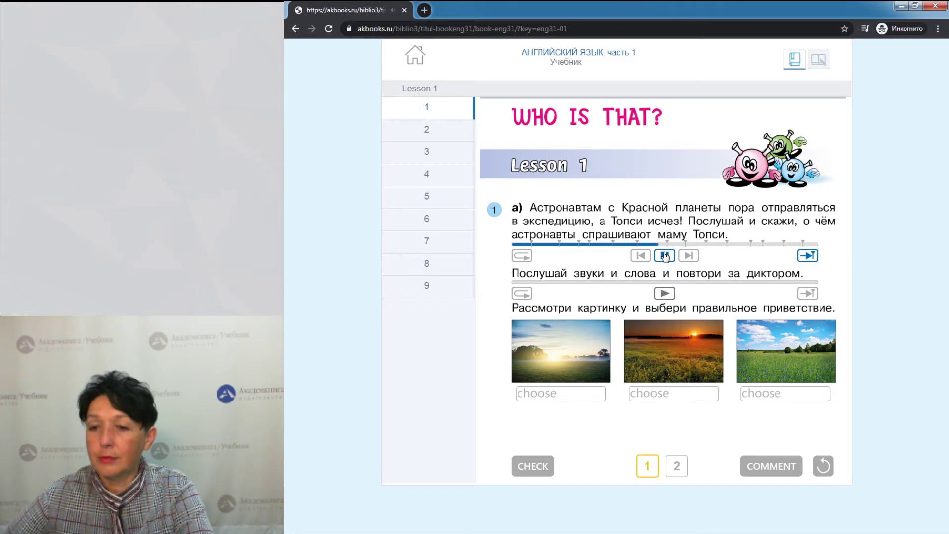
click(665, 257)
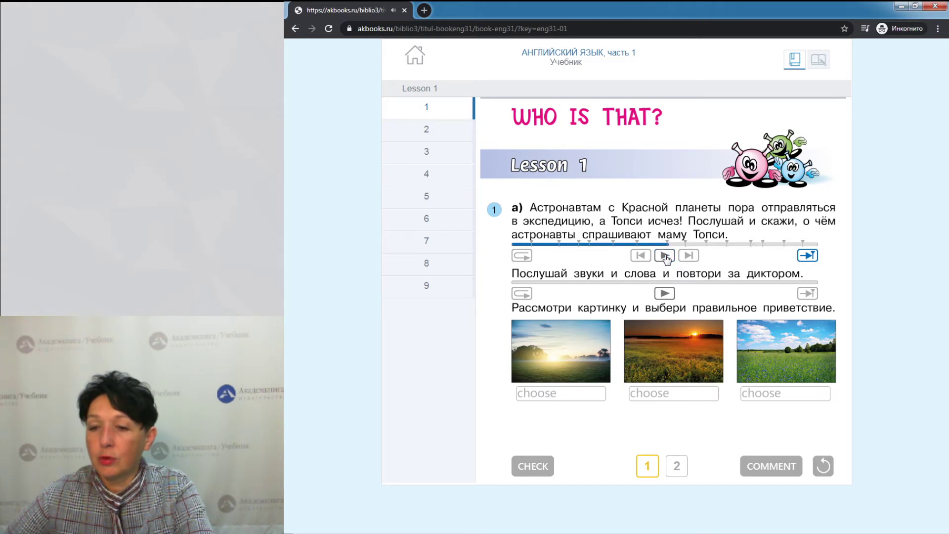
click(642, 257)
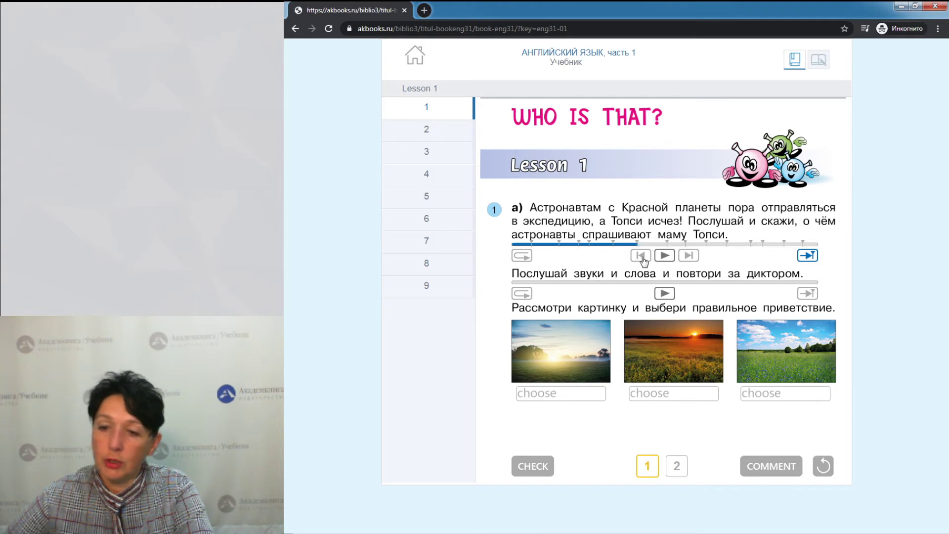
click(688, 257)
click(688, 257)
click(688, 257)
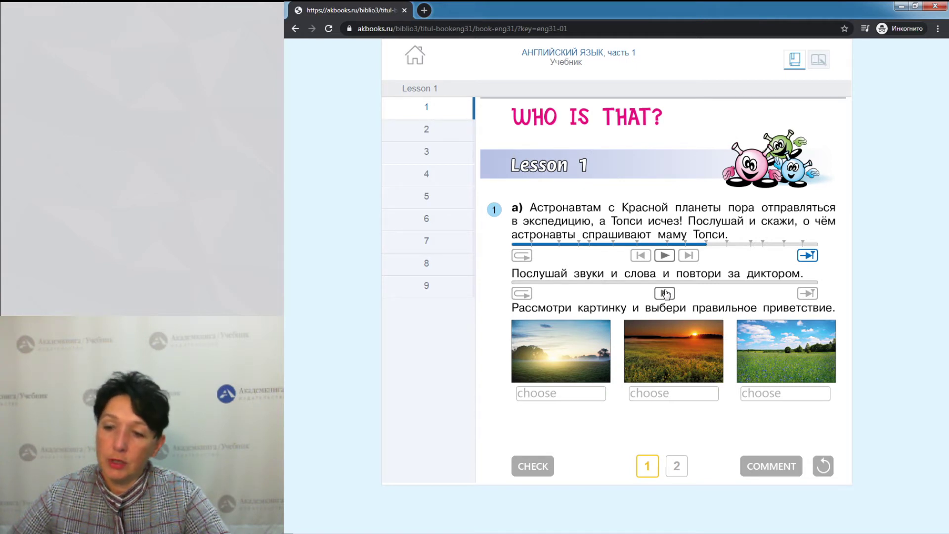
Return to the chapter contents, open the Lesson 3 textbook and go through exercises 4 and 5 to exercise 6.
click(415, 56)
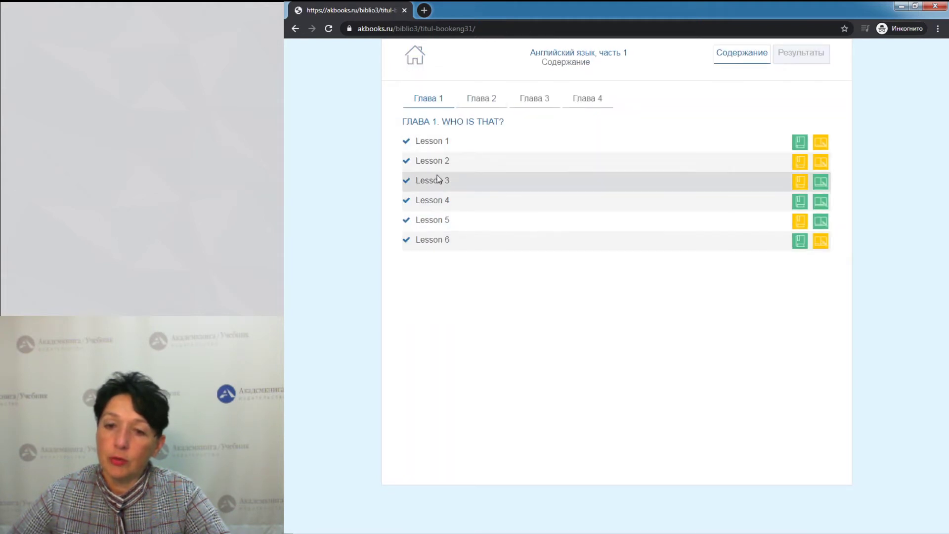
click(798, 183)
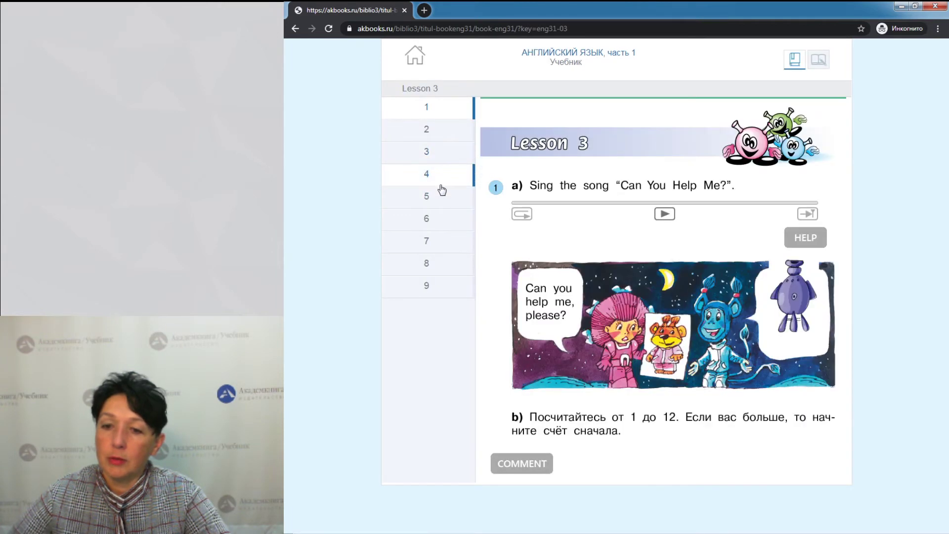
click(441, 185)
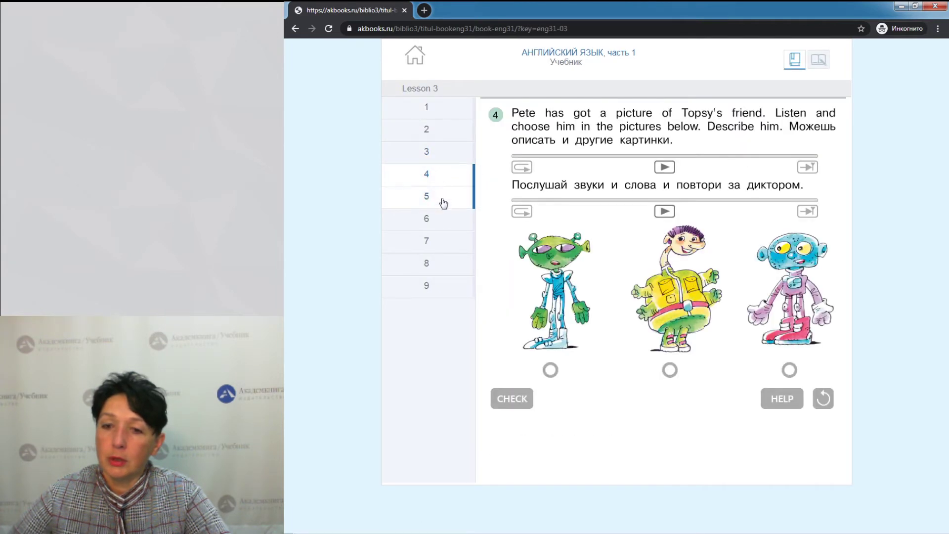
click(440, 201)
click(440, 225)
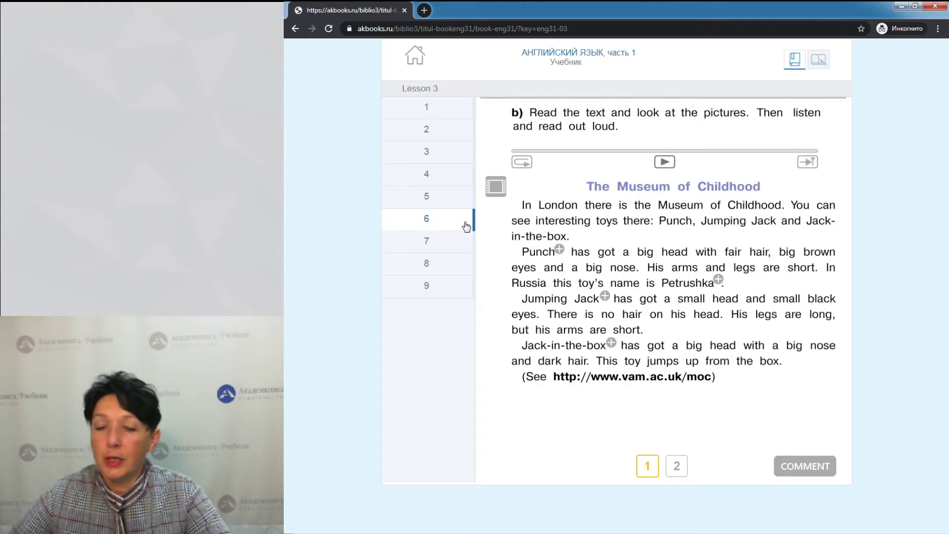
Play a few seconds of the Museum of Childhood video in exercise 6, pause it and close the player.
click(496, 189)
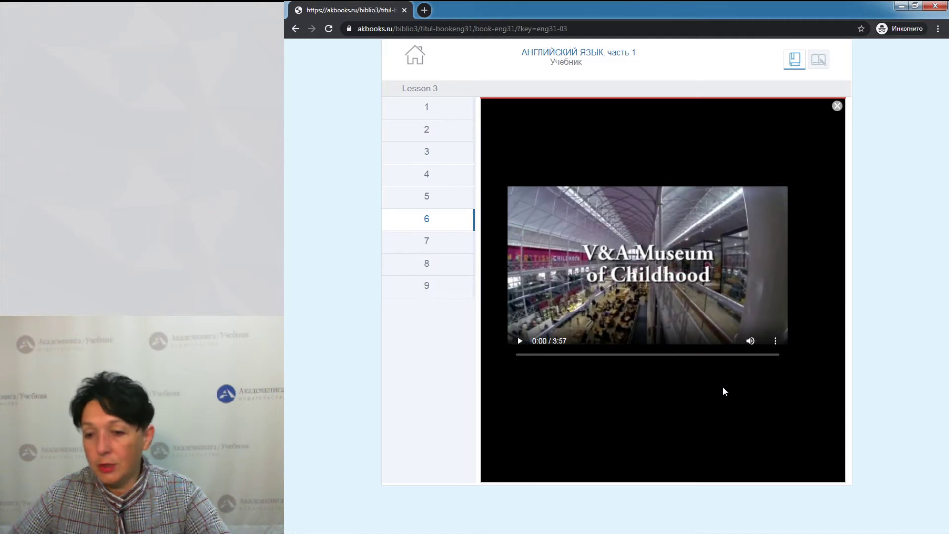
click(519, 342)
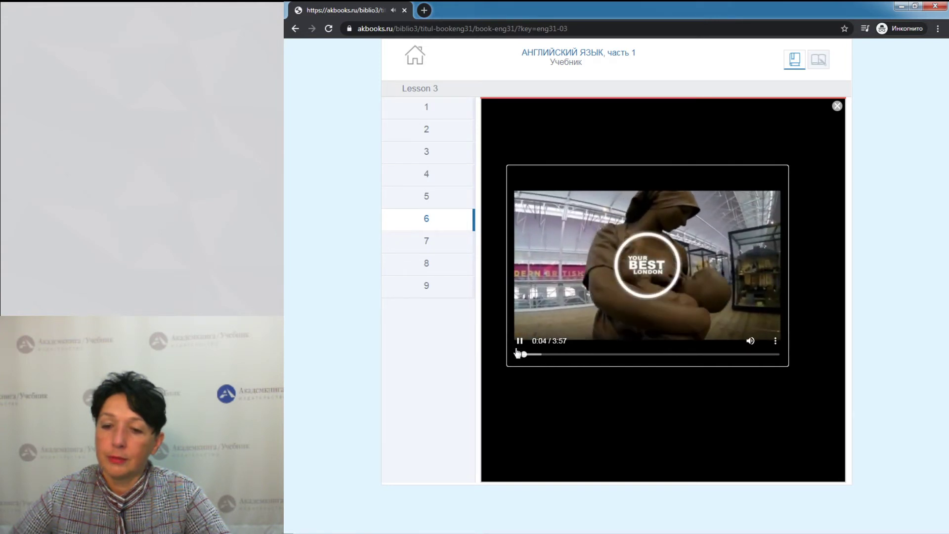
key(space)
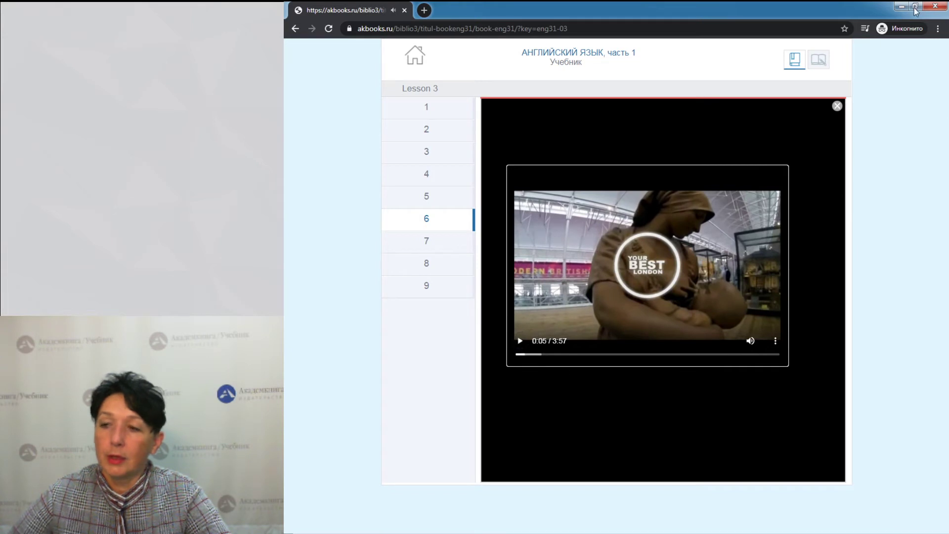
click(837, 106)
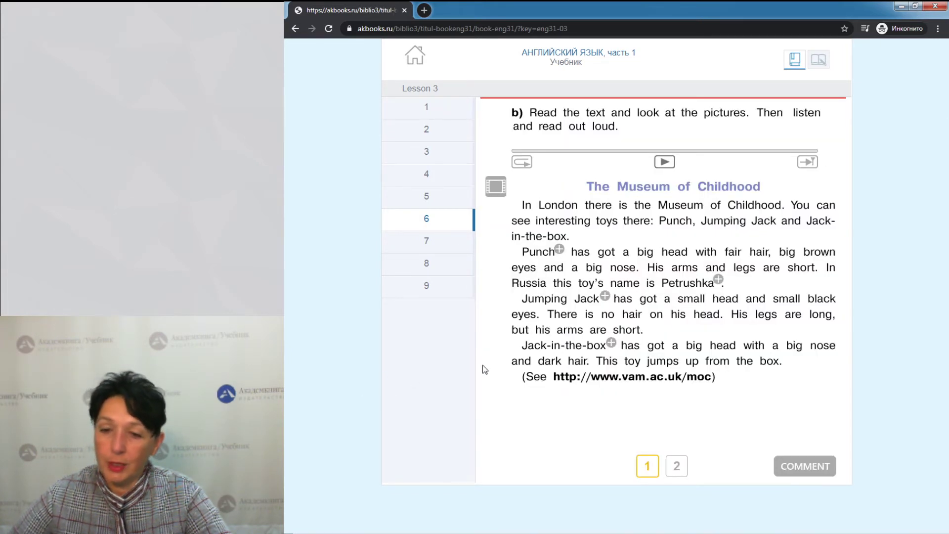
Return to the chapter contents, reopen the Lesson 1 textbook and check exercise 1 with its greeting fields left empty.
click(414, 61)
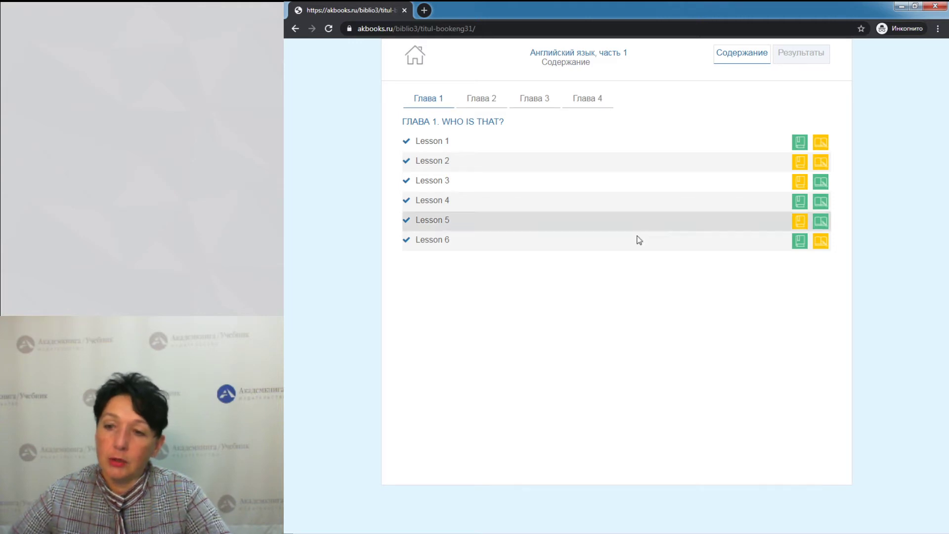
click(800, 143)
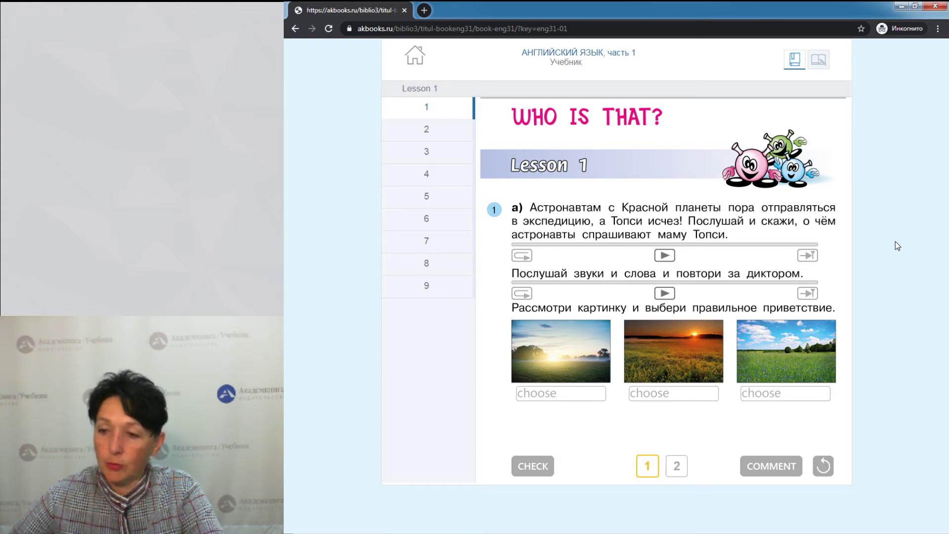
click(536, 468)
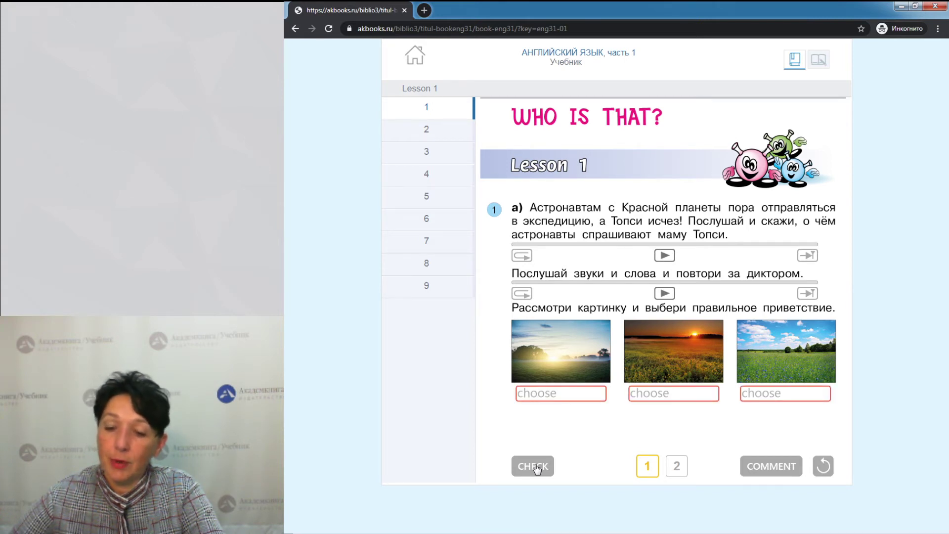